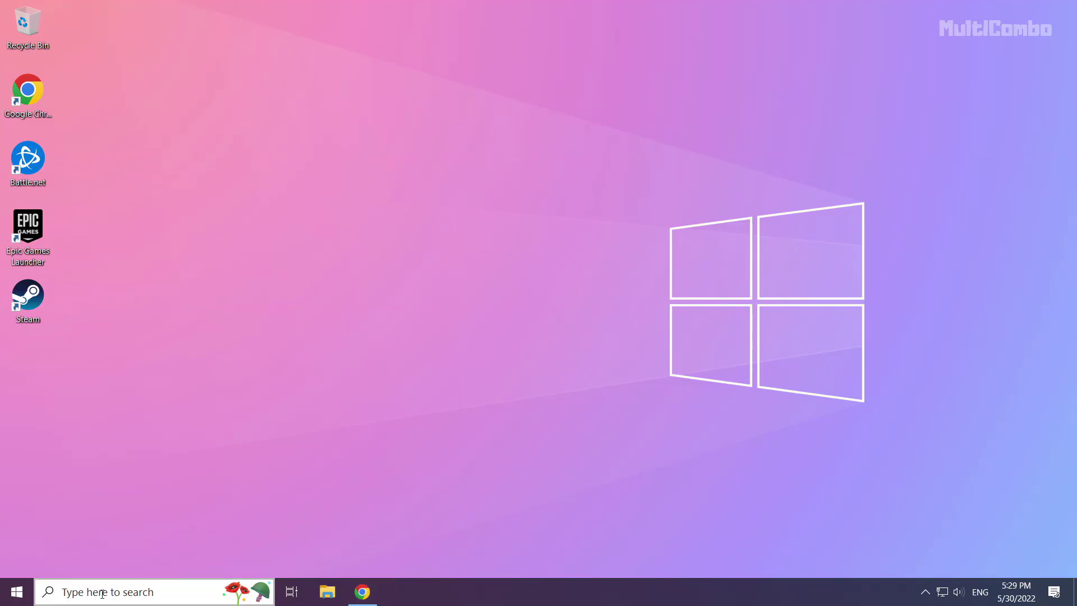
Step: Open the taskbar search panel to look up Device Manager
{"action": "left_click", "coordinate": [130, 591]}
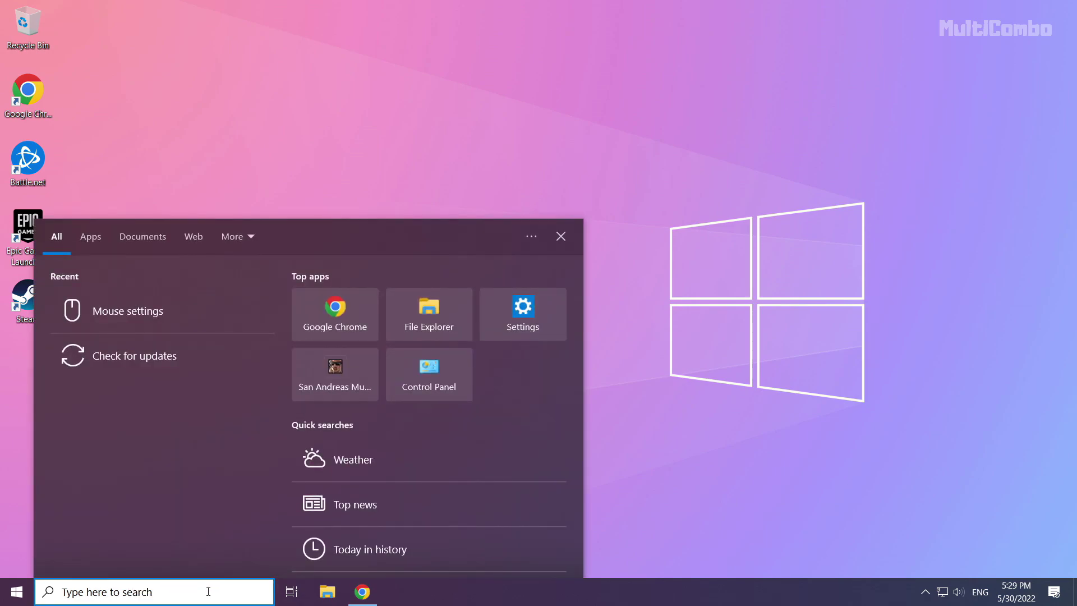
{"action": "type", "text": "devic"}
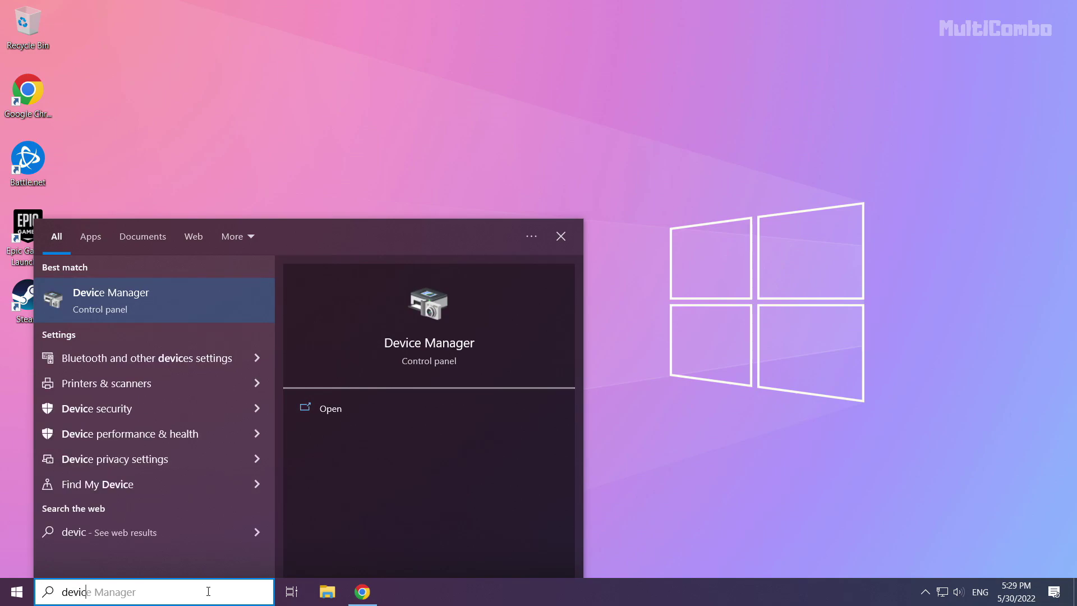
{"action": "type", "text": "e mana"}
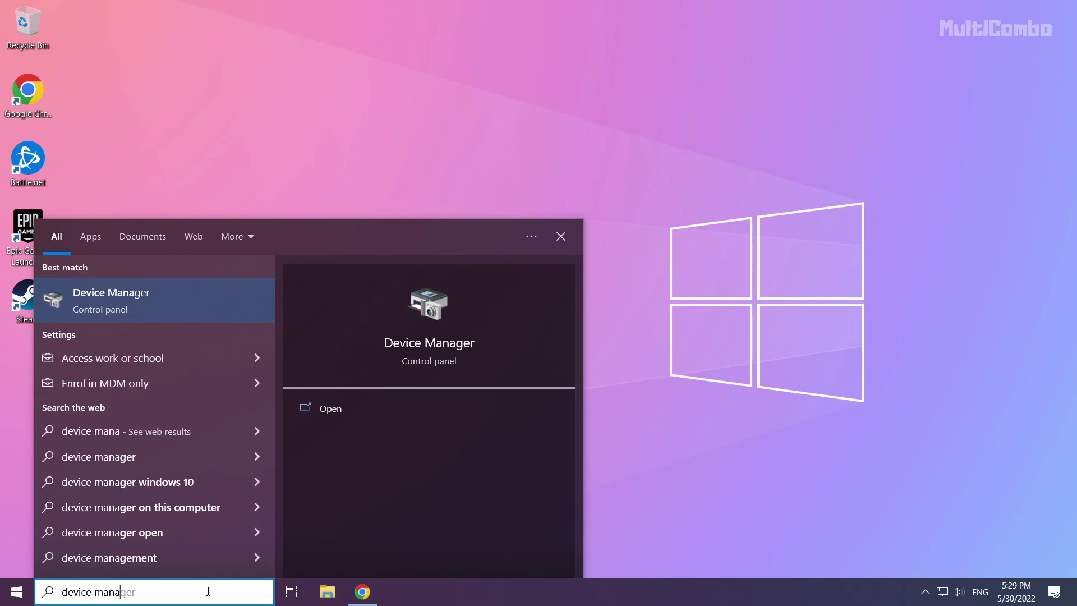
{"action": "type", "text": "ger"}
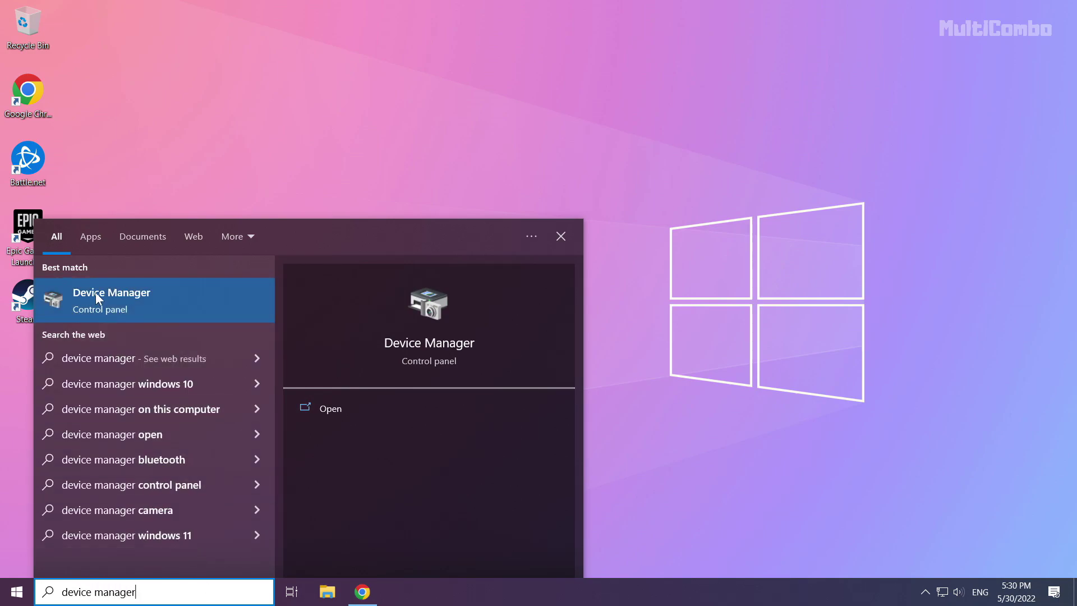
Step: Open Device Manager, expand Display adapters and select the NVIDIA GeForce GTX 1050 Ti
{"action": "left_click", "coordinate": [124, 300]}
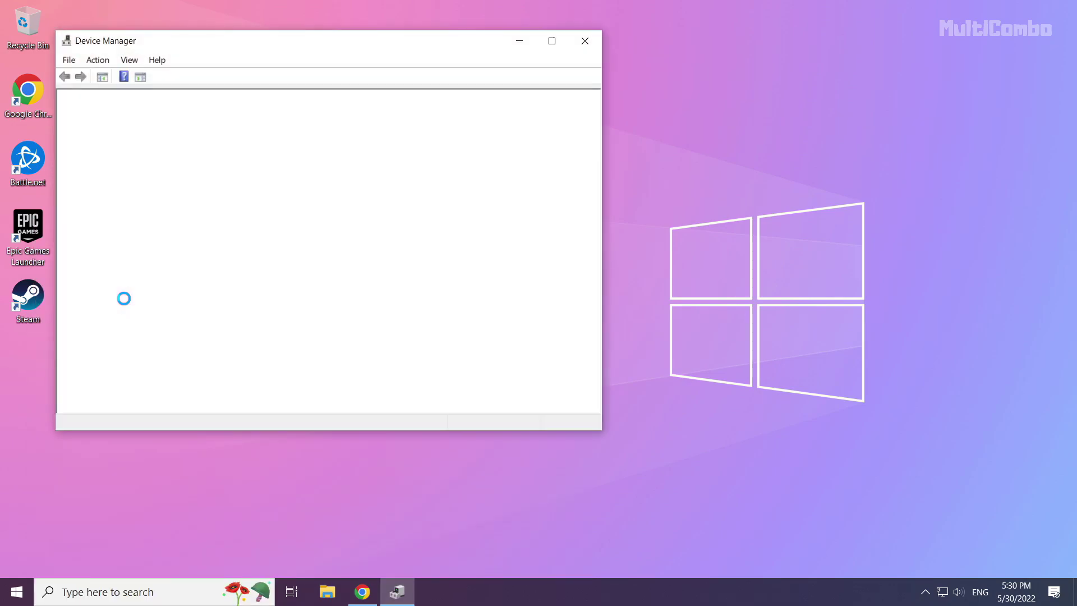
{"action": "mouse_move", "coordinate": [250, 47]}
{"action": "left_mouse_down"}
{"action": "mouse_move", "coordinate": [429, 103]}
{"action": "mouse_move", "coordinate": [455, 99]}
{"action": "left_mouse_up"}
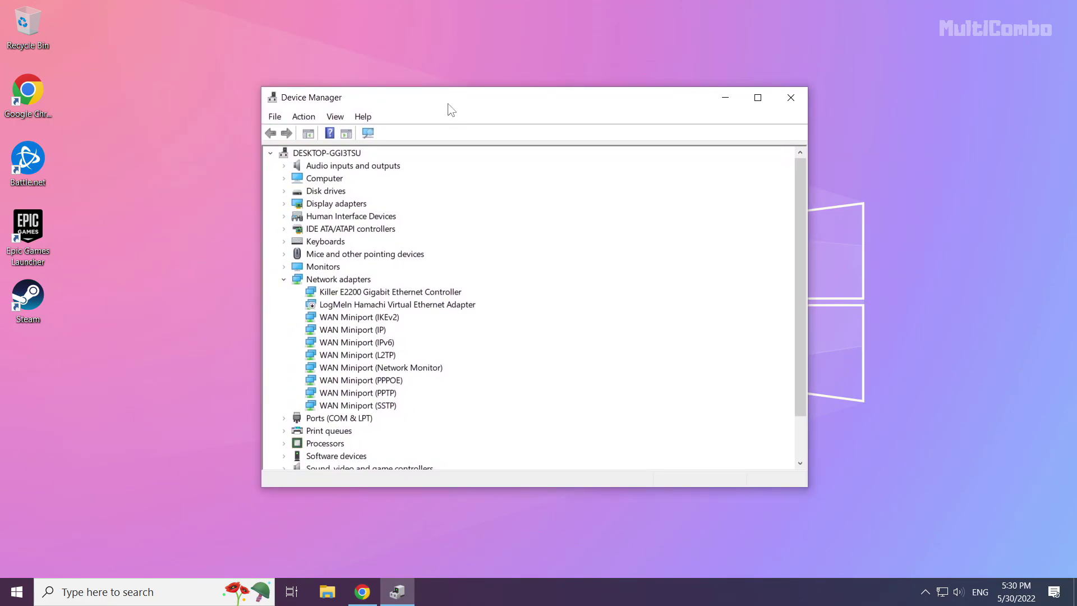
{"action": "left_click", "coordinate": [297, 202]}
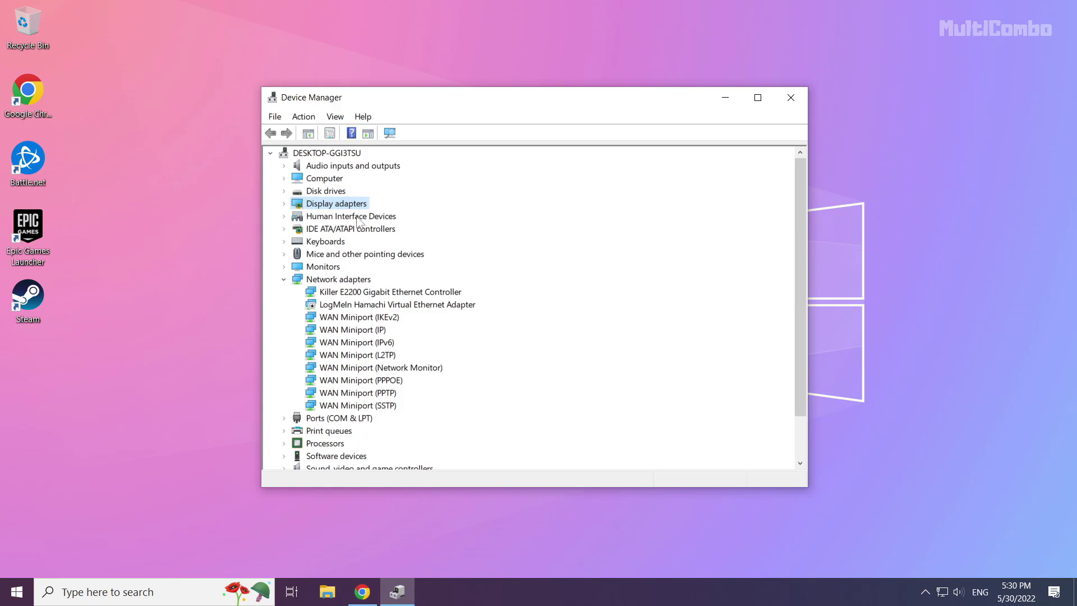
{"action": "left_click", "coordinate": [284, 205]}
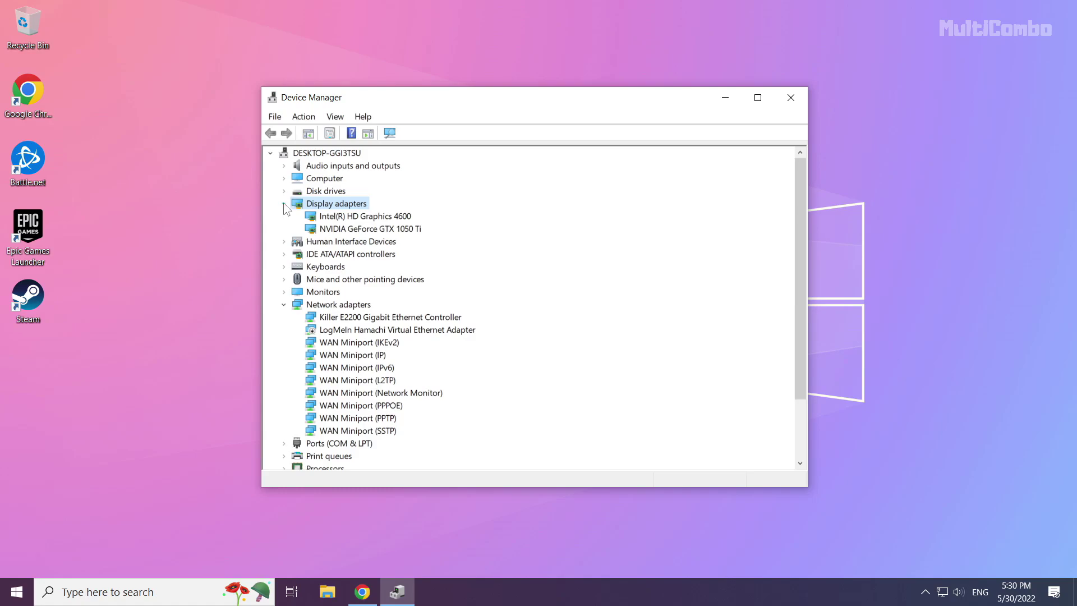
{"action": "left_click", "coordinate": [347, 231]}
{"action": "left_click", "coordinate": [349, 228]}
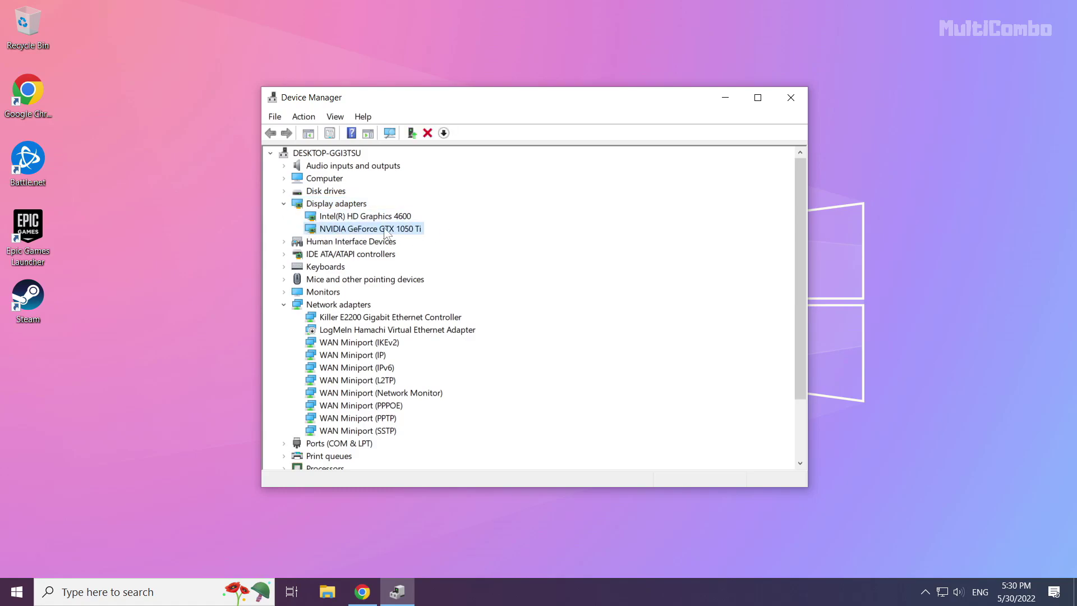
Step: Run an automatic driver search for the NVIDIA GeForce GTX 1050 Ti and dismiss the result
{"action": "right_click", "coordinate": [350, 227]}
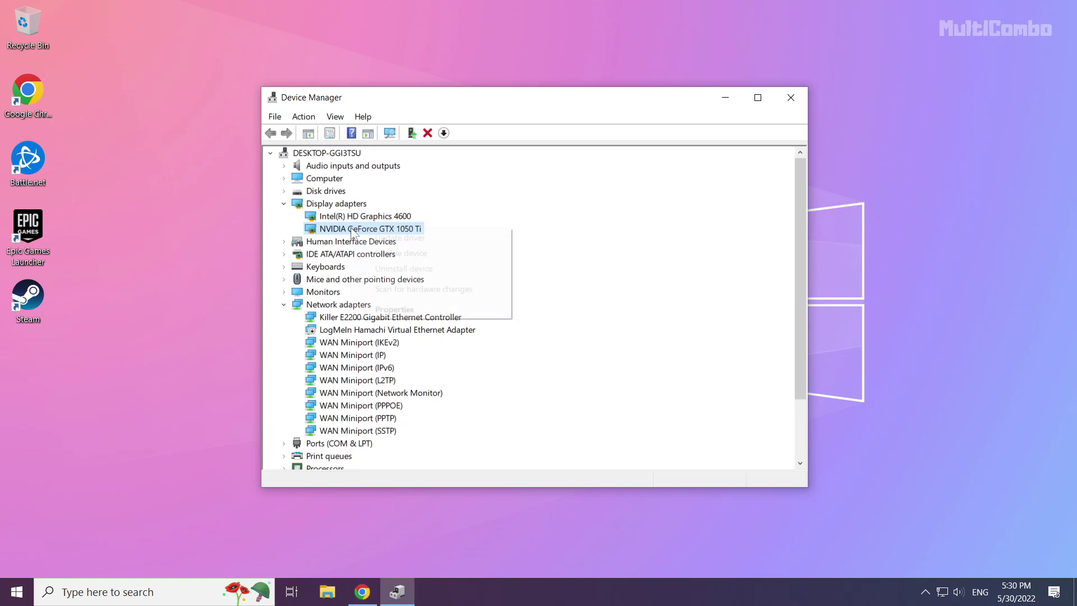
{"action": "left_click", "coordinate": [419, 241]}
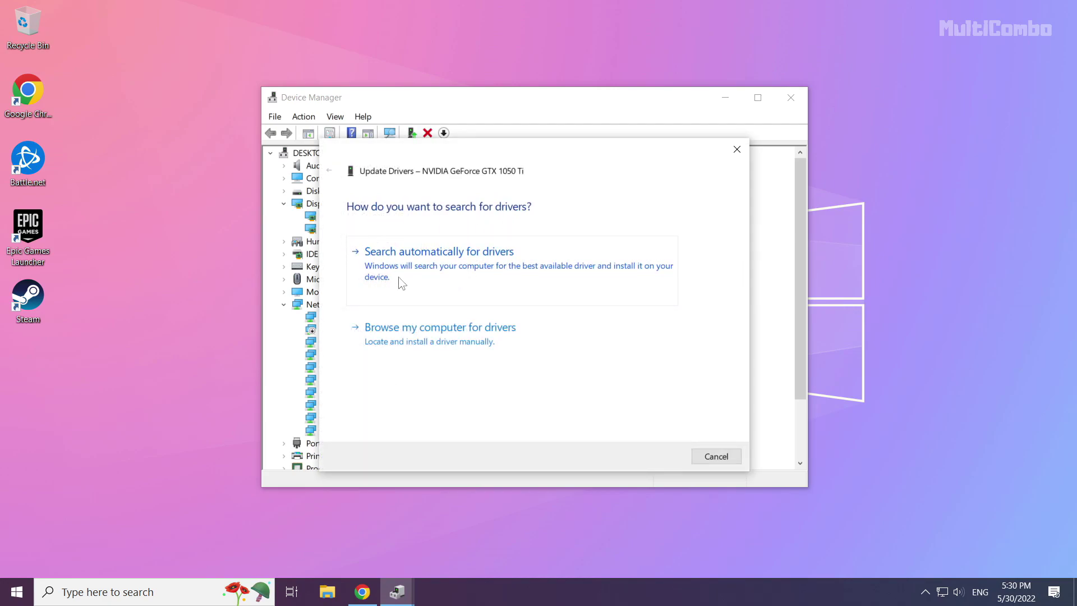
{"action": "left_click", "coordinate": [483, 287]}
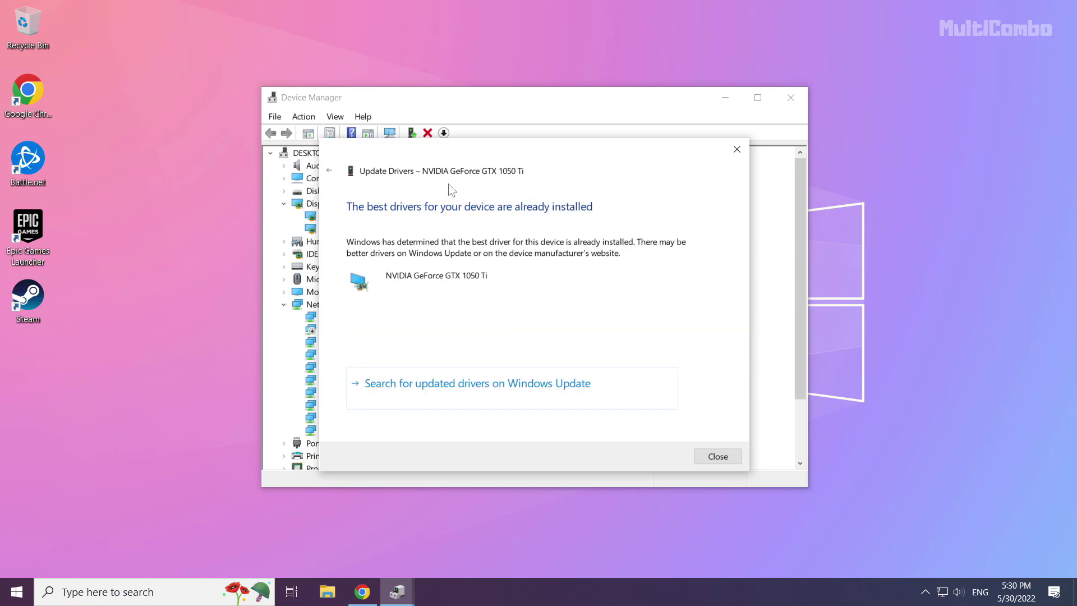
{"action": "left_click", "coordinate": [717, 455]}
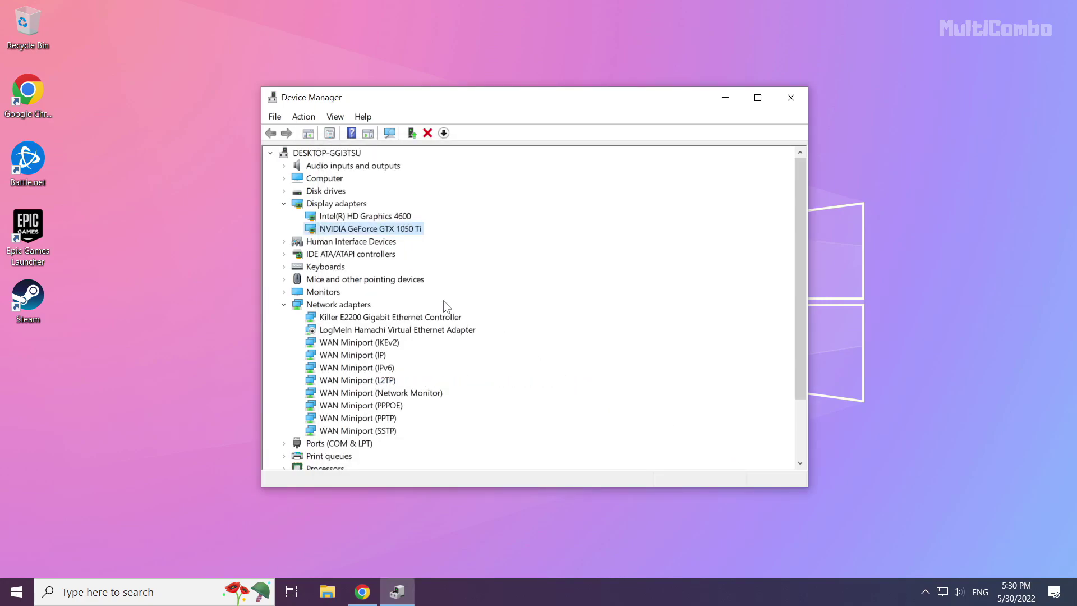
Step: Run an automatic driver search for the Intel HD Graphics 4600 and dismiss the result
{"action": "left_click", "coordinate": [337, 217]}
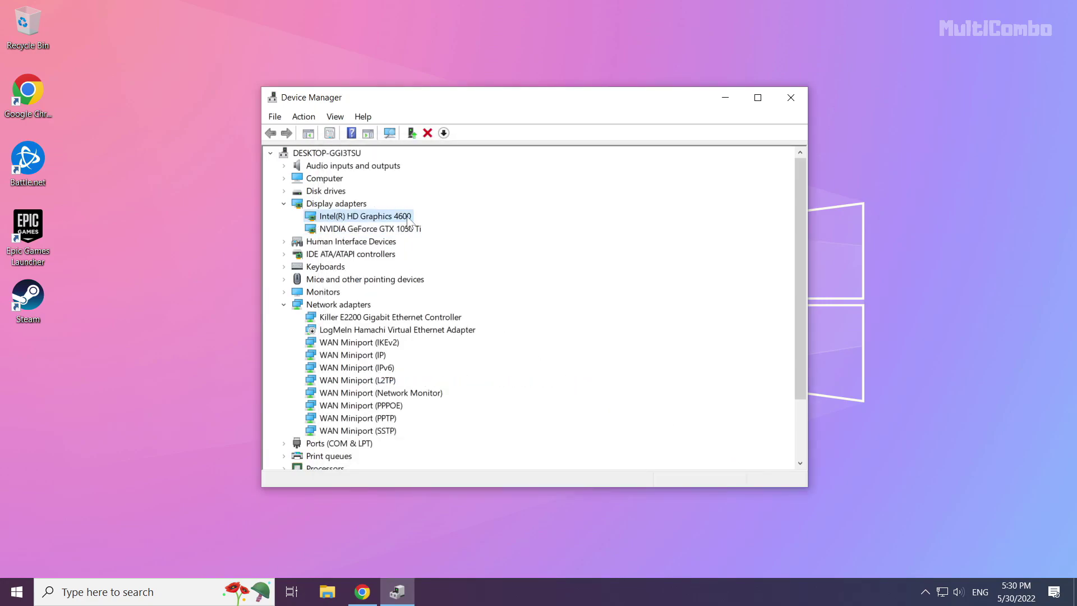
{"action": "right_click", "coordinate": [364, 220]}
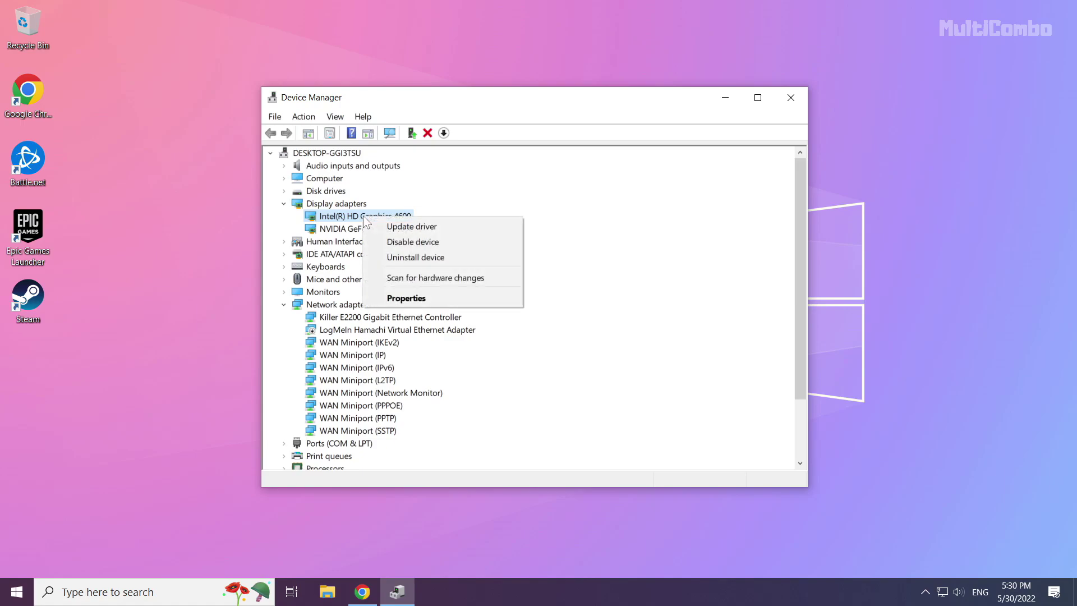
{"action": "left_click", "coordinate": [452, 228]}
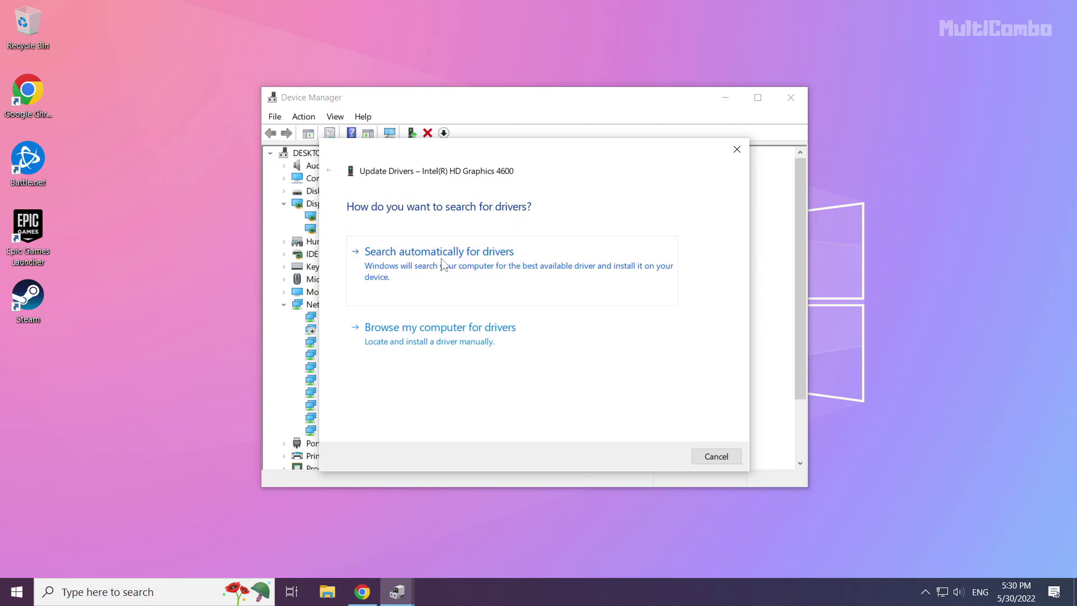
{"action": "left_click", "coordinate": [444, 287]}
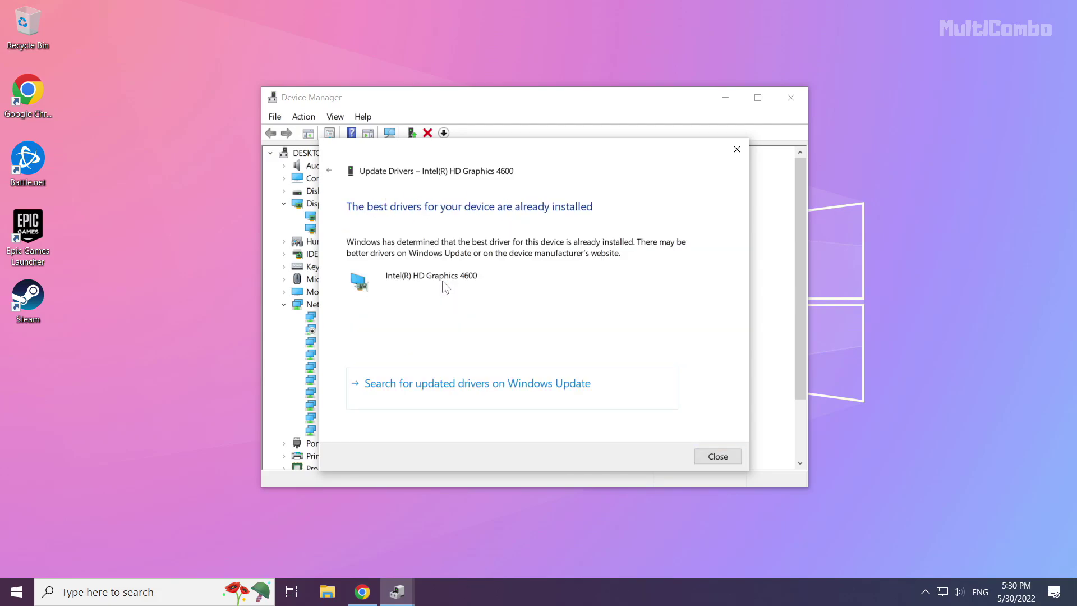
{"action": "left_click", "coordinate": [720, 457]}
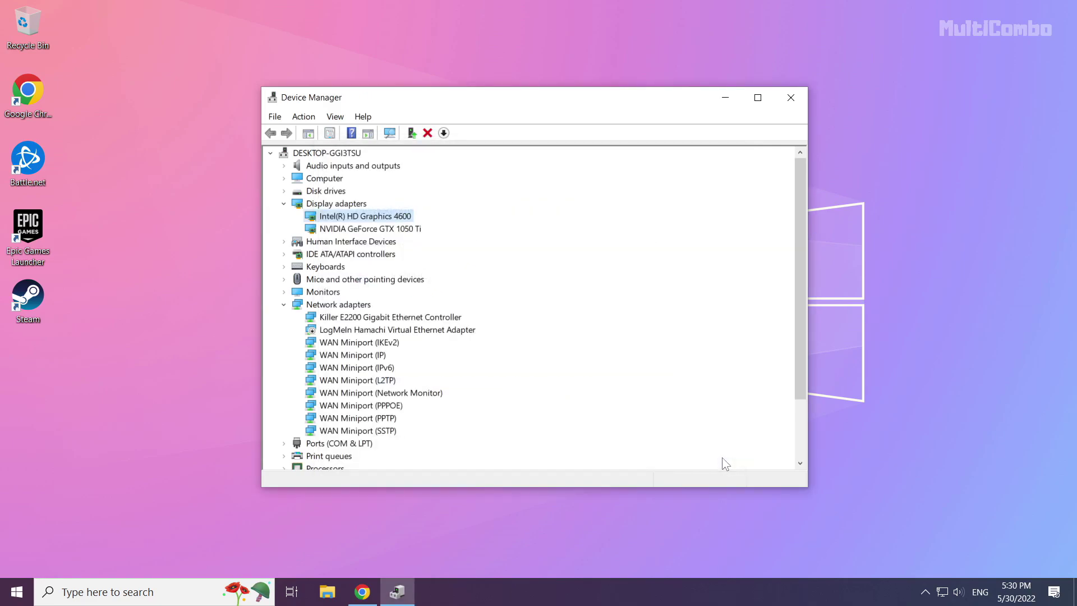
Step: Close Device Manager and open Windows Search to look for updates
{"action": "left_click", "coordinate": [791, 100]}
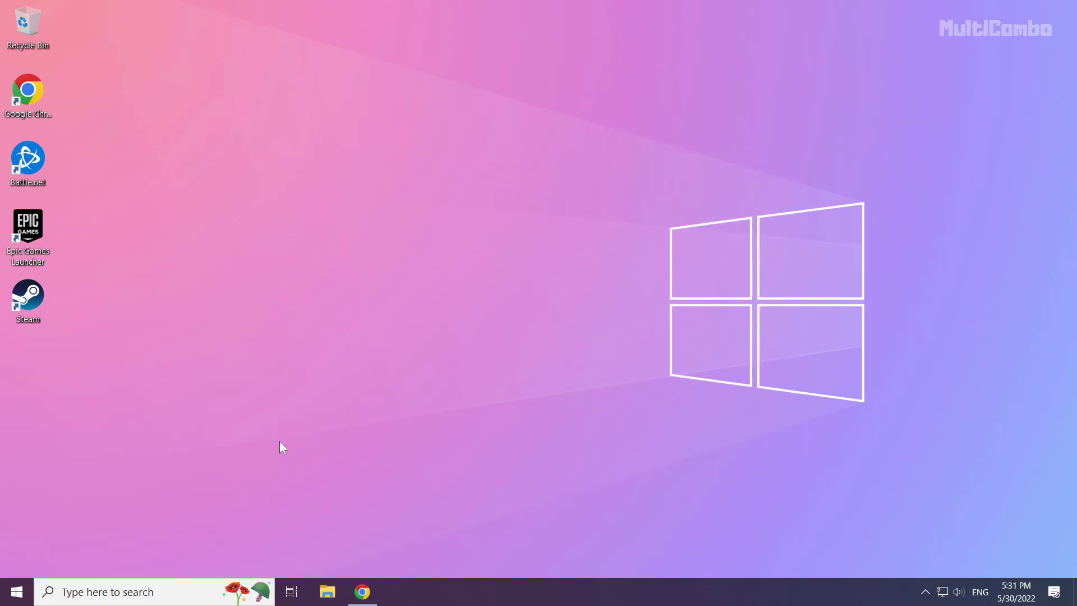
{"action": "left_click", "coordinate": [132, 594]}
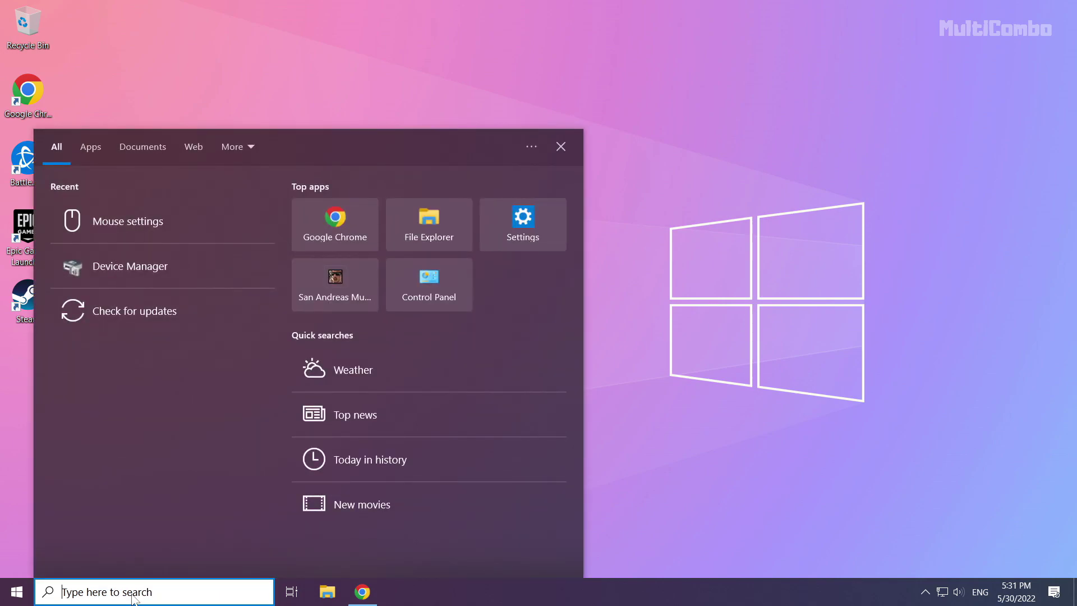
{"action": "type", "text": "update"}
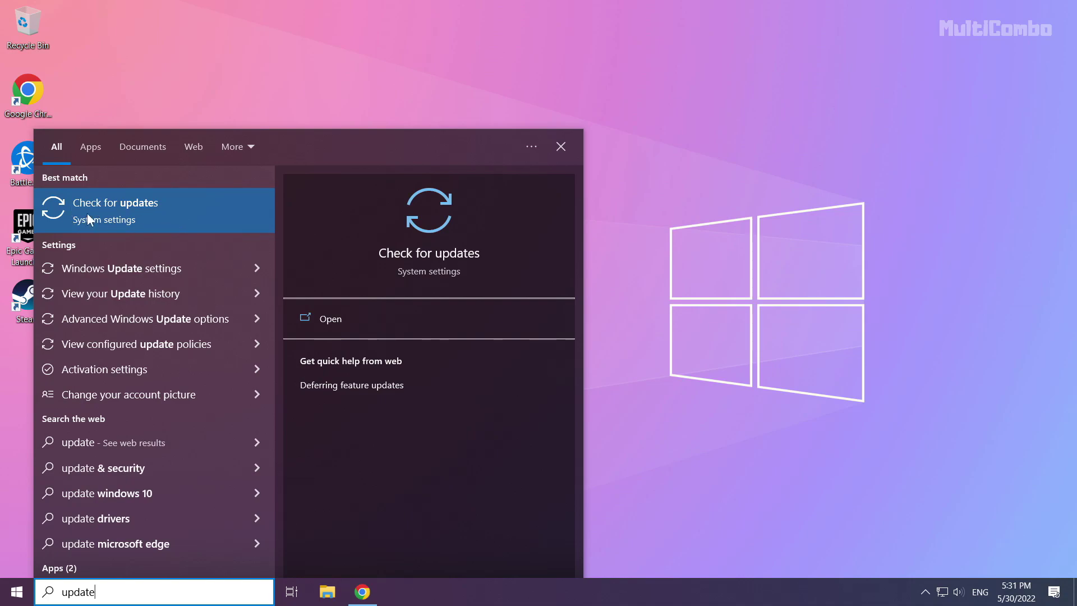
Step: Open Check for updates, run the Windows Update check, and close Settings
{"action": "left_click", "coordinate": [148, 213]}
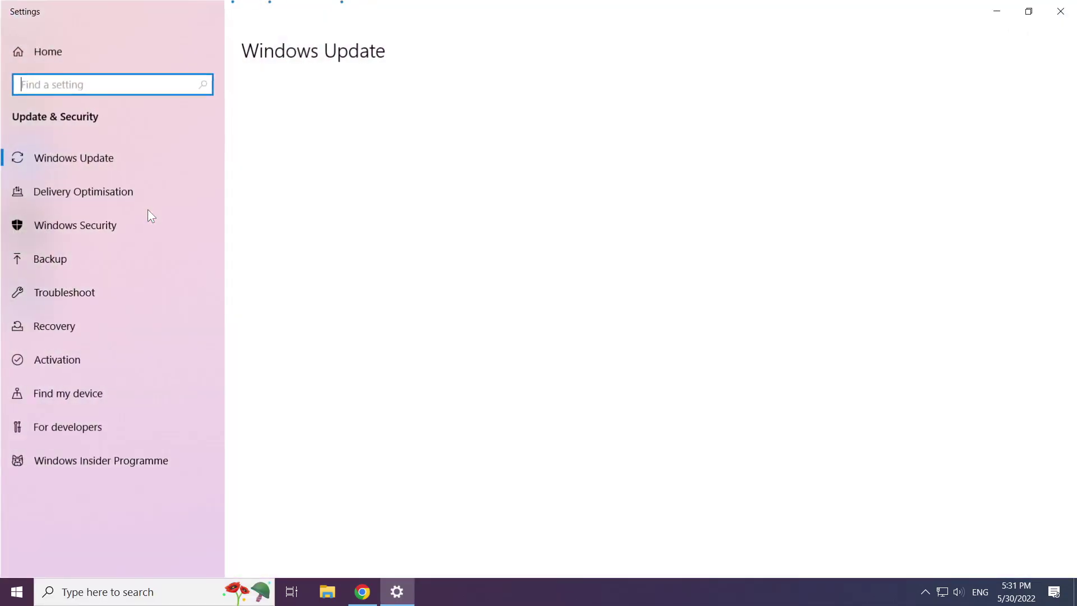
{"action": "mouse_move", "coordinate": [519, 336]}
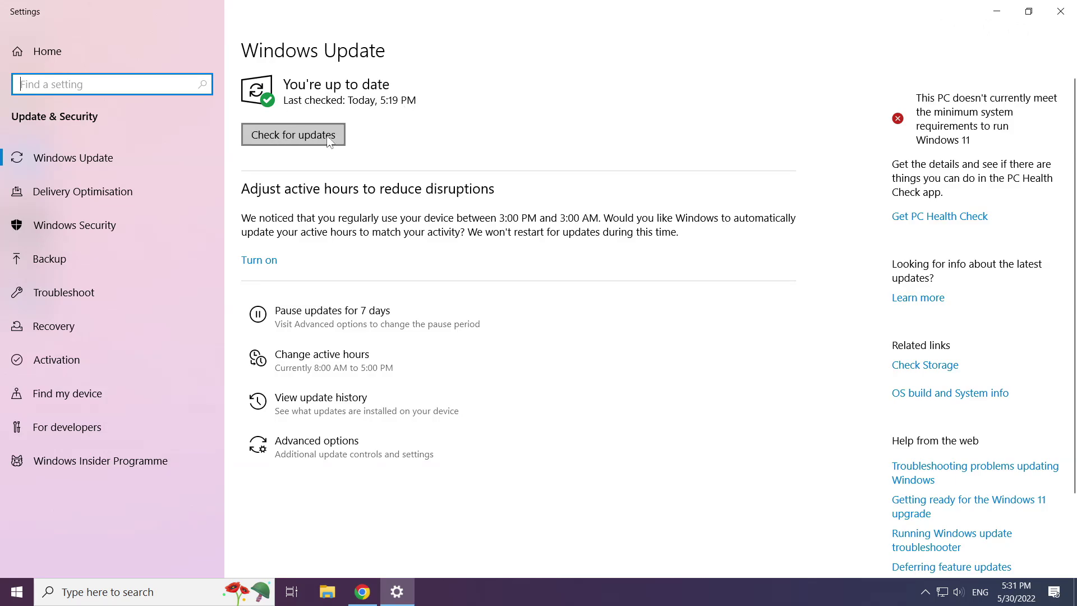
{"action": "left_click", "coordinate": [296, 137]}
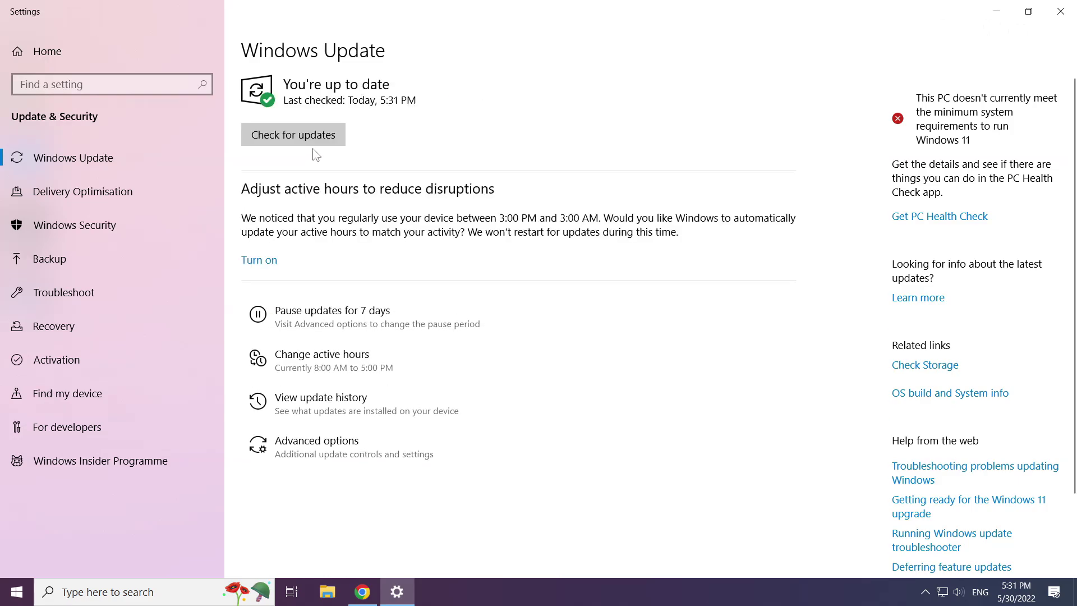
{"action": "left_click", "coordinate": [1063, 18]}
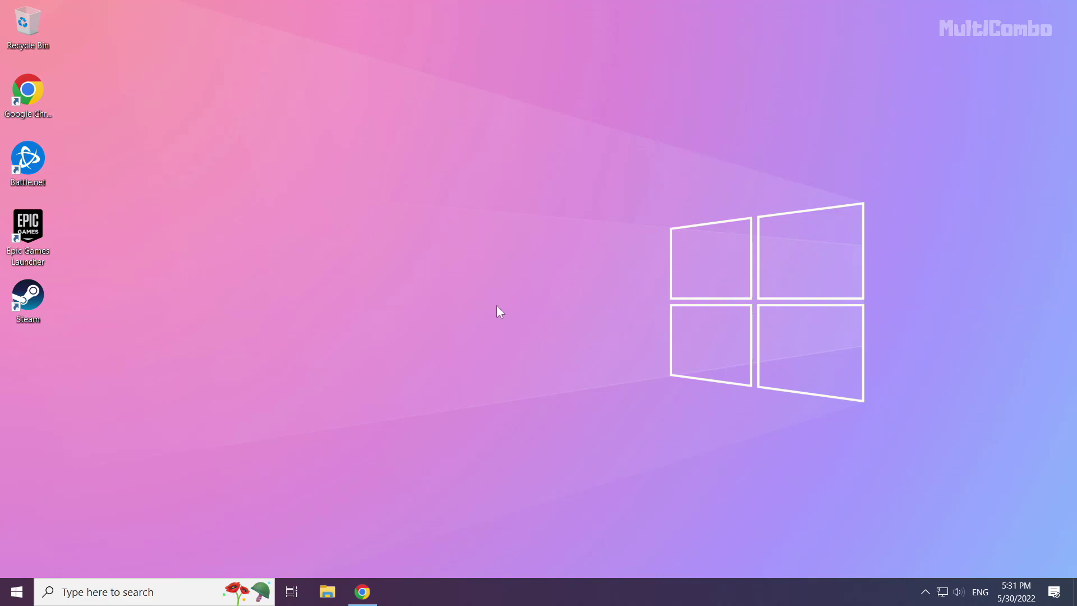
Step: Return to Chrome and download the DirectX End-User Runtime Web Installer, dxwebsetup.exe
{"action": "left_click", "coordinate": [363, 593]}
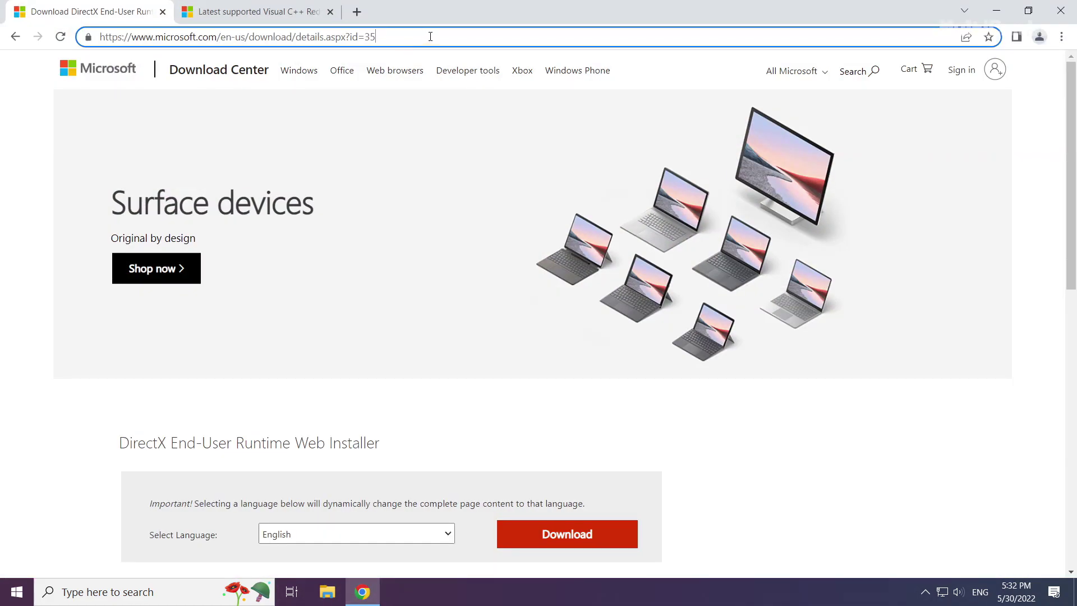
{"action": "left_click_drag", "start_coordinate": [430, 36], "coordinate": [452, 33]}
{"action": "left_click", "coordinate": [442, 409]}
{"action": "scroll", "coordinate": [431, 409], "scroll_direction": "down", "scroll_amount": 1}
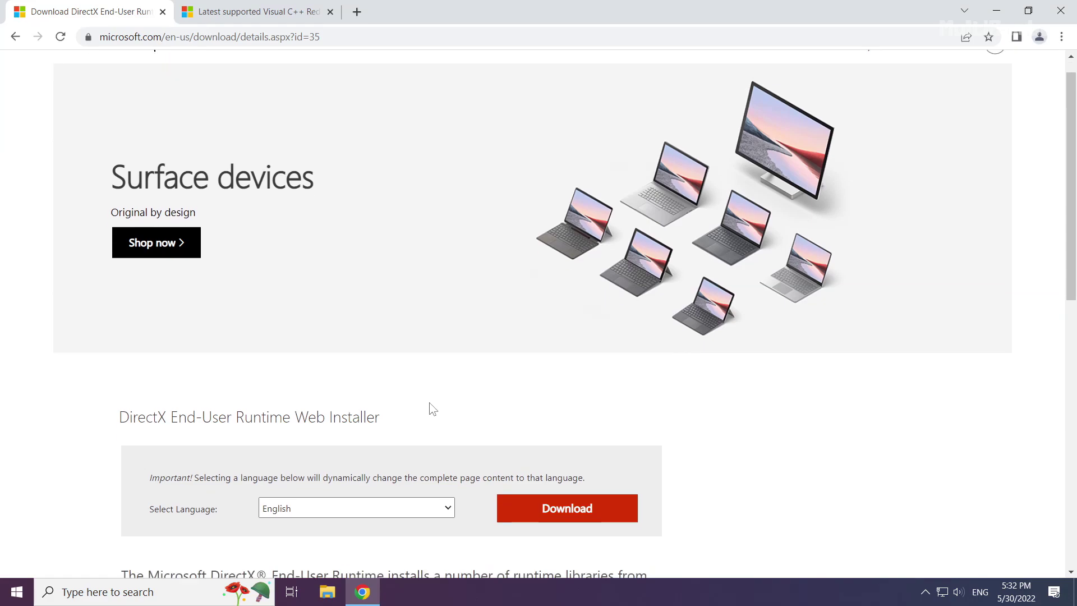
{"action": "scroll", "coordinate": [430, 409], "scroll_direction": "down", "scroll_amount": 1}
{"action": "left_click_drag", "start_coordinate": [392, 306], "coordinate": [105, 300]}
{"action": "left_click", "coordinate": [103, 300]}
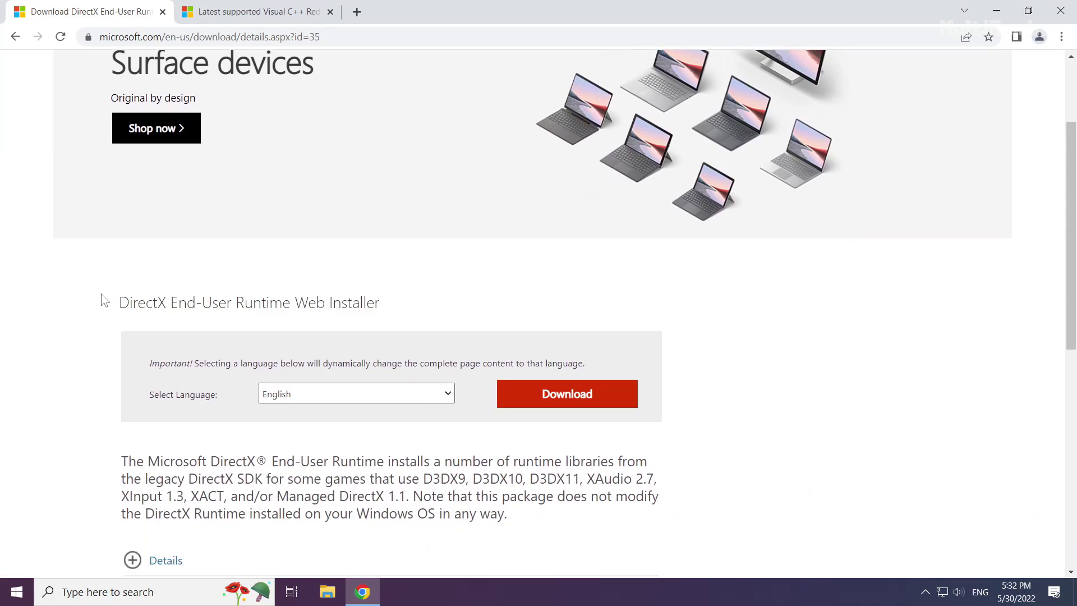
{"action": "left_click", "coordinate": [572, 402]}
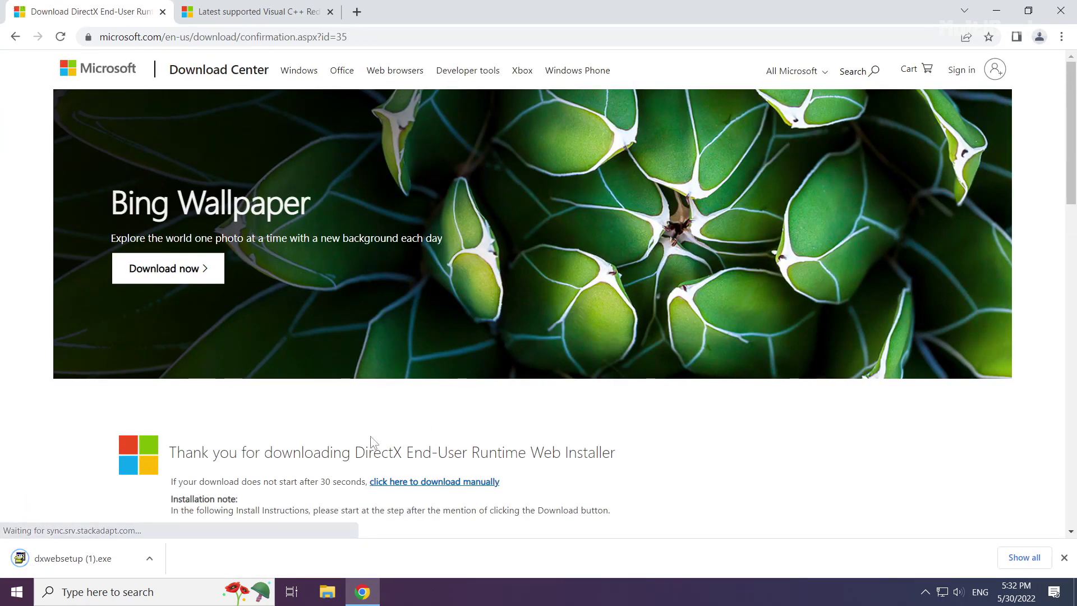
Step: Launch dxwebsetup.exe and accept the DirectX license agreement
{"action": "left_click", "coordinate": [74, 557]}
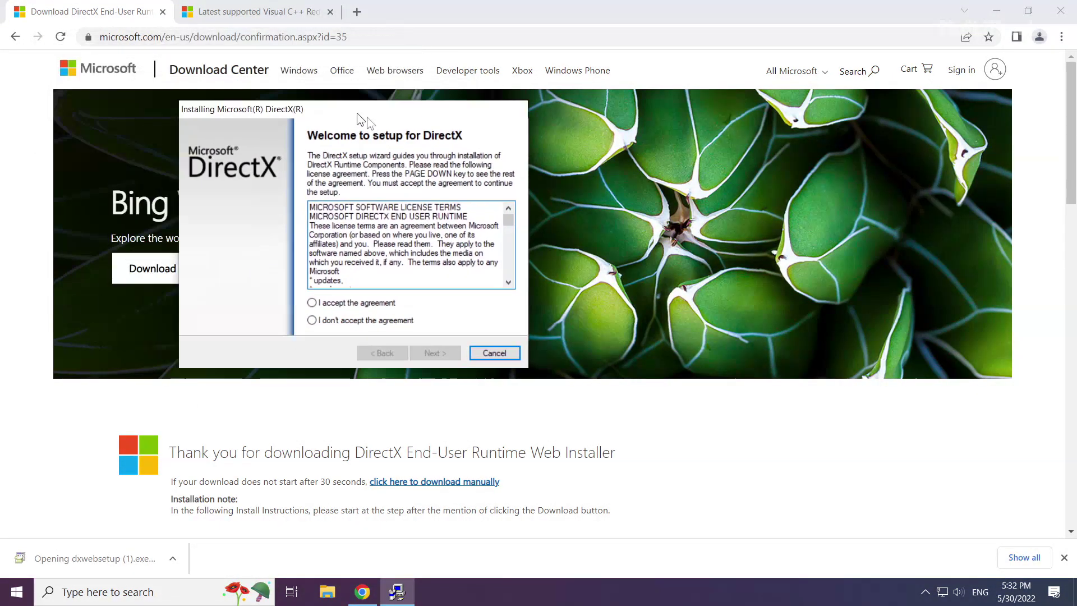
{"action": "left_click_drag", "start_coordinate": [217, 52], "coordinate": [530, 193]}
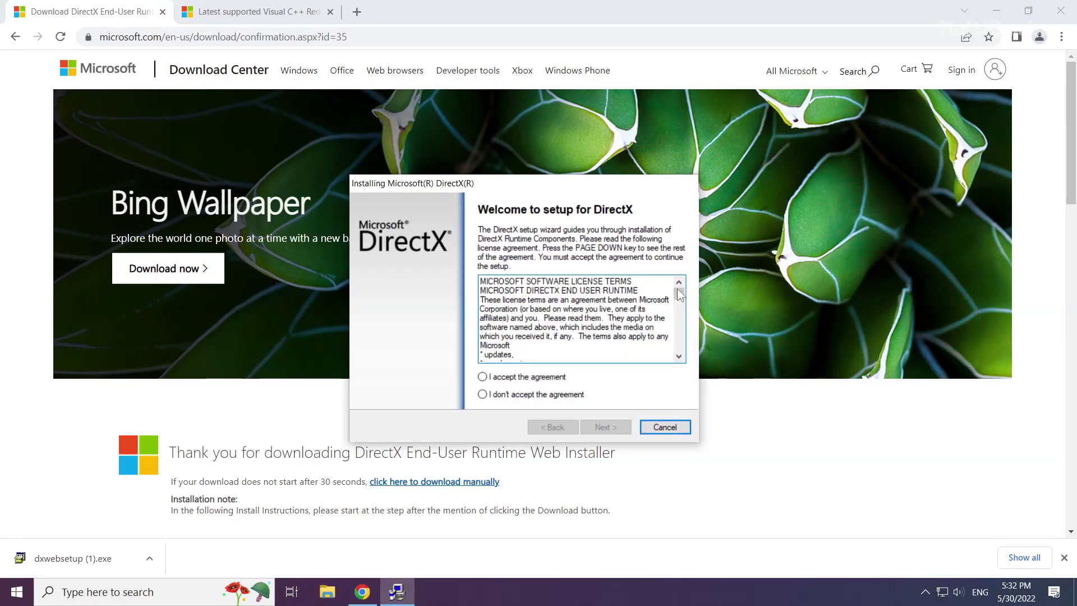
{"action": "left_click_drag", "start_coordinate": [679, 294], "coordinate": [681, 352]}
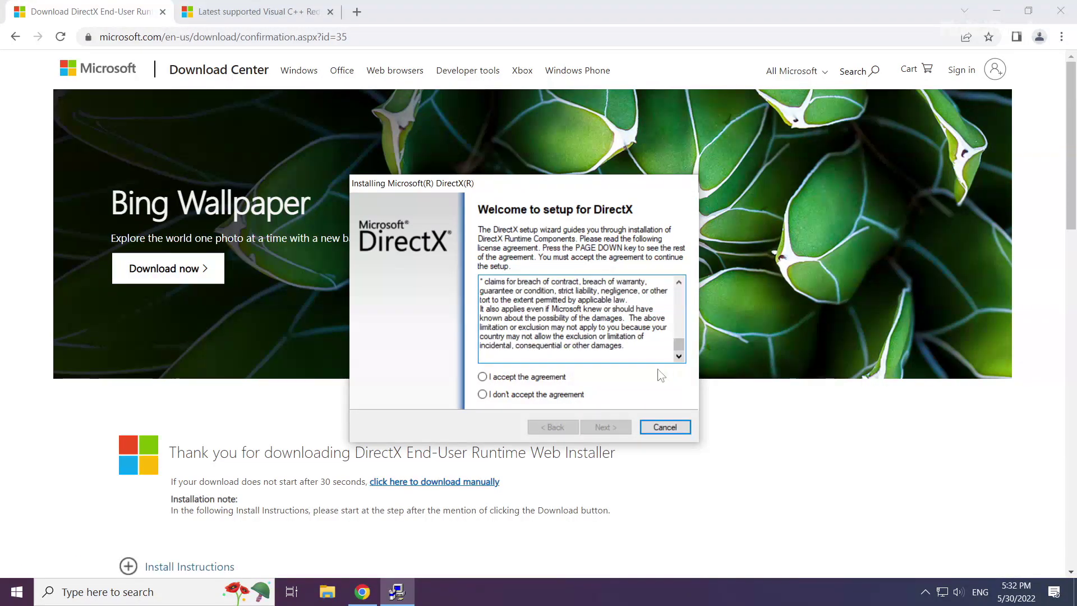
{"action": "left_click", "coordinate": [485, 378]}
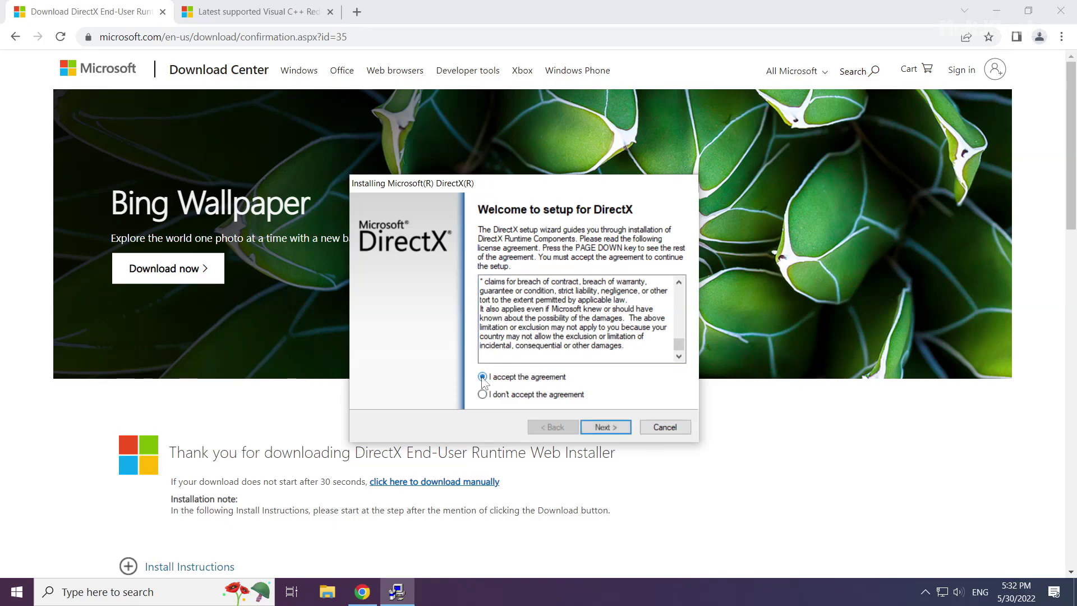
{"action": "left_click", "coordinate": [604, 427]}
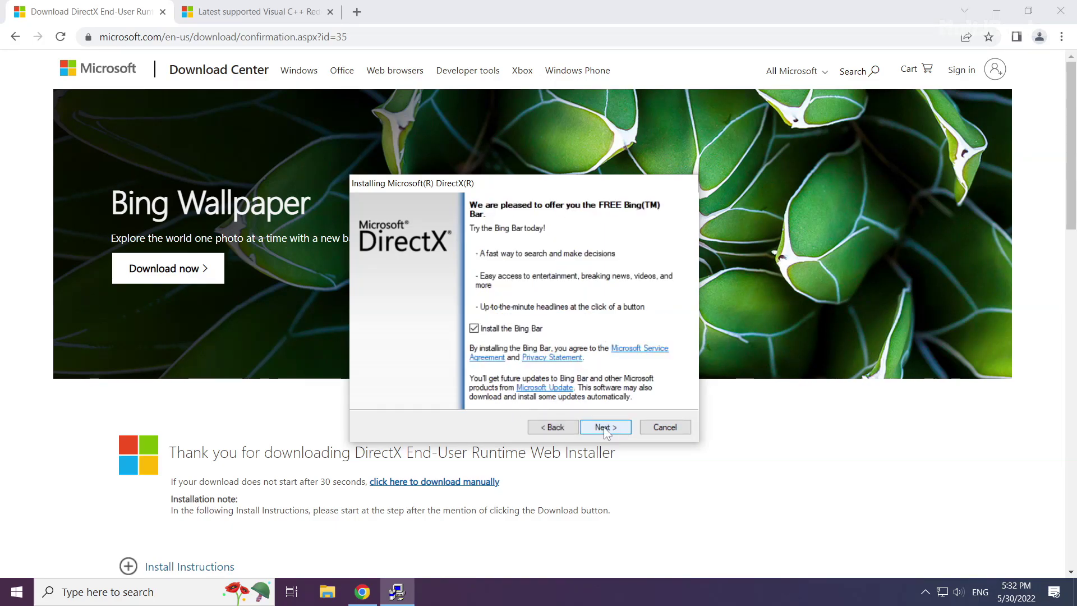
Step: Decline the Bing Bar, finish DirectX setup, and close the DirectX download tab
{"action": "left_click", "coordinate": [474, 328]}
{"action": "left_click", "coordinate": [603, 426]}
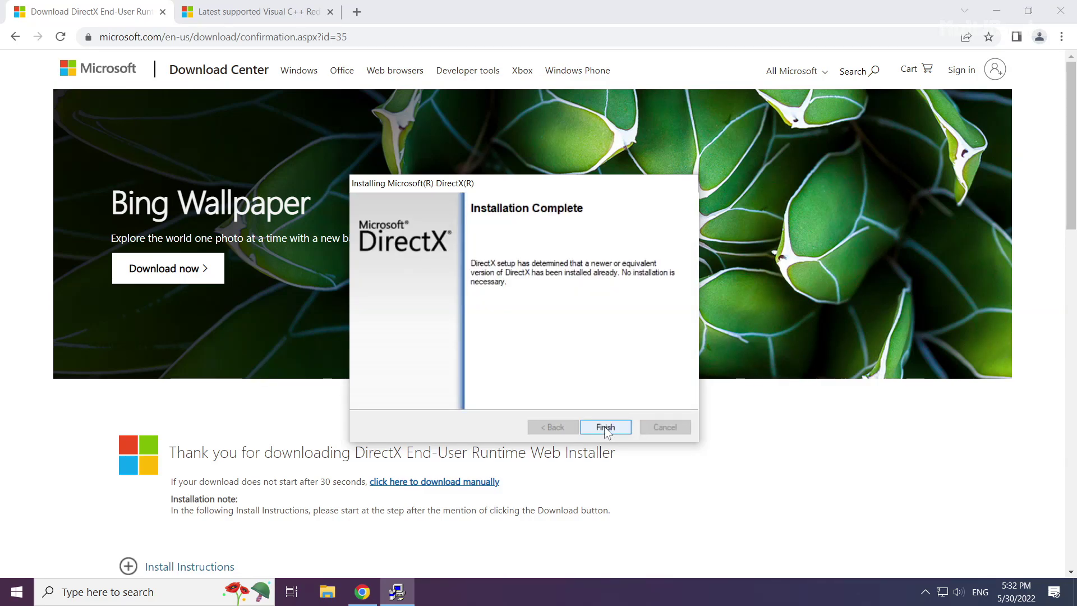
{"action": "left_click", "coordinate": [600, 427]}
{"action": "left_click", "coordinate": [605, 427]}
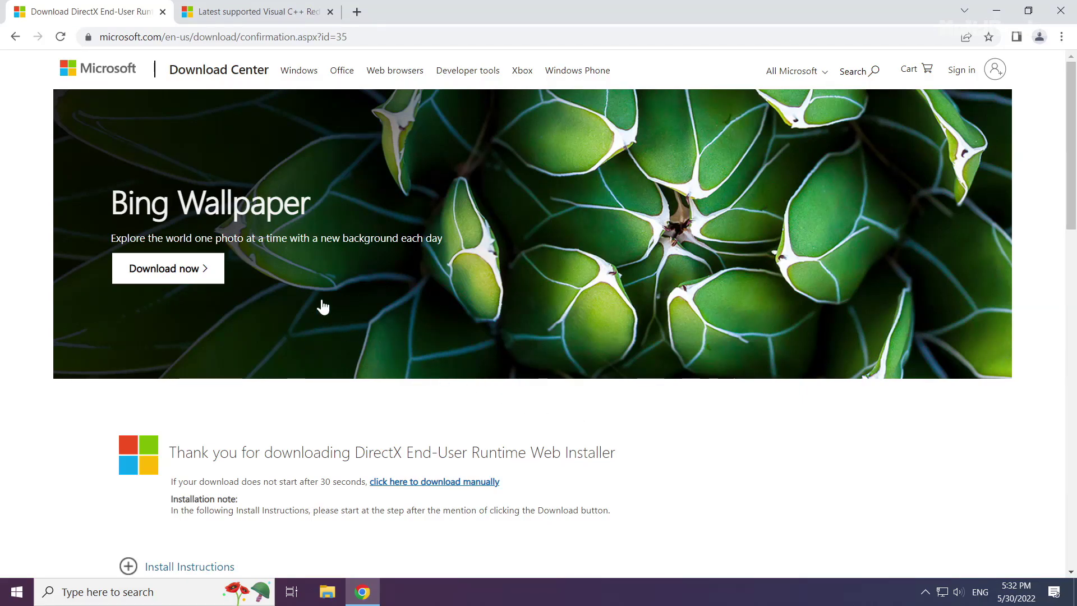
{"action": "left_click", "coordinate": [162, 12]}
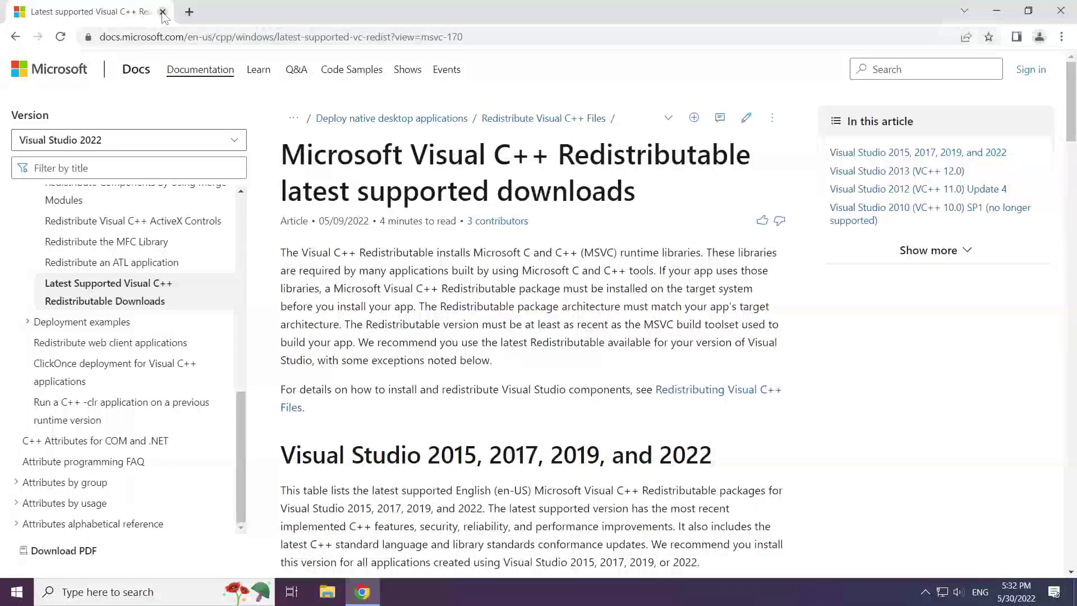
Step: Review the Visual C++ downloads page and its Visual Studio 2015–2022 download table
{"action": "left_click", "coordinate": [559, 38]}
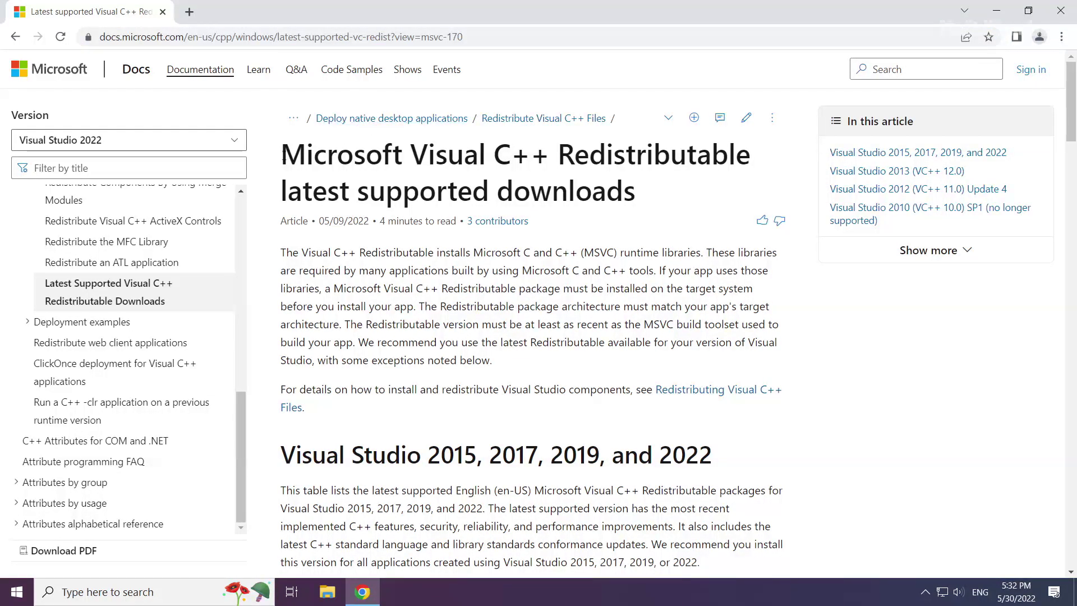
{"action": "left_click_drag", "start_coordinate": [281, 154], "coordinate": [550, 154]}
{"action": "mouse_move", "coordinate": [290, 425]}
{"action": "left_mouse_down"}
{"action": "mouse_move", "coordinate": [314, 455]}
{"action": "mouse_move", "coordinate": [735, 458]}
{"action": "left_mouse_up"}
{"action": "left_click", "coordinate": [736, 459]}
{"action": "scroll", "coordinate": [543, 432], "scroll_direction": "down", "scroll_amount": 2}
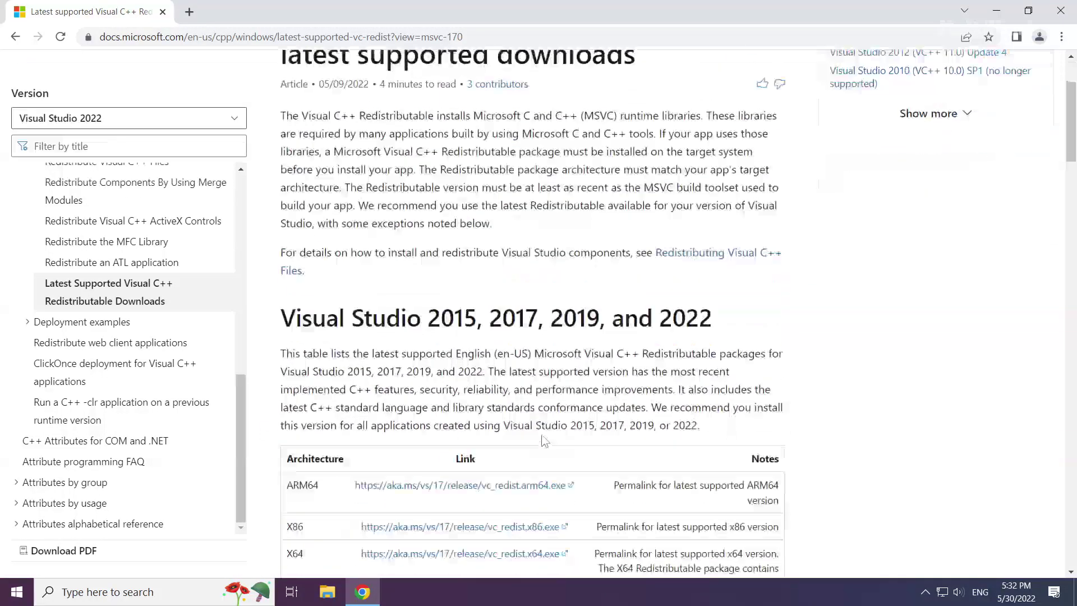
{"action": "scroll", "coordinate": [539, 430], "scroll_direction": "down", "scroll_amount": 1}
{"action": "scroll", "coordinate": [539, 432], "scroll_direction": "down", "scroll_amount": 1}
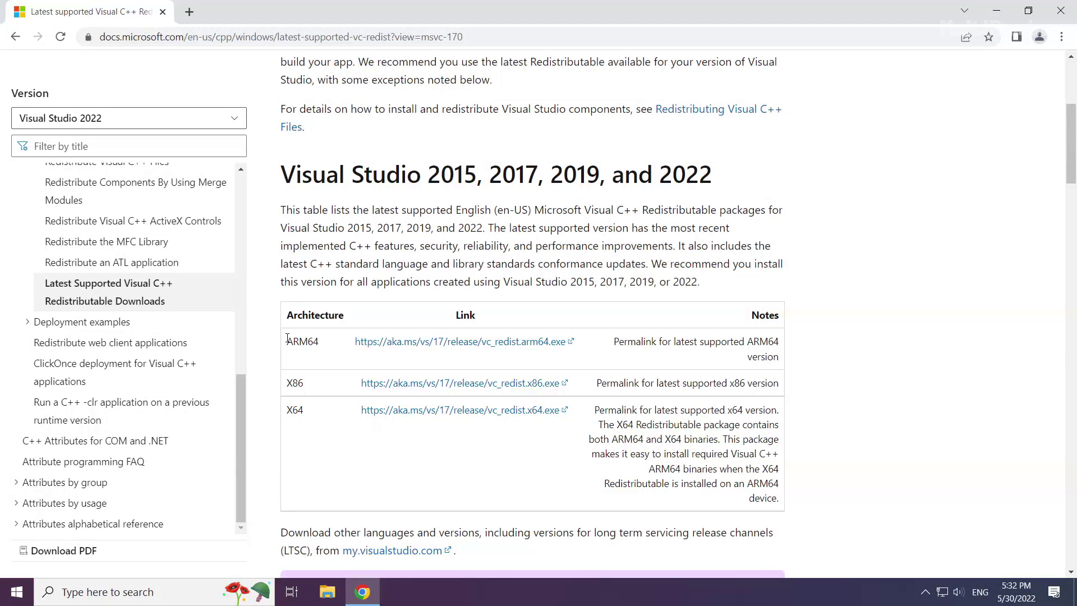
{"action": "left_click_drag", "start_coordinate": [287, 339], "coordinate": [358, 410]}
{"action": "left_click", "coordinate": [358, 409]}
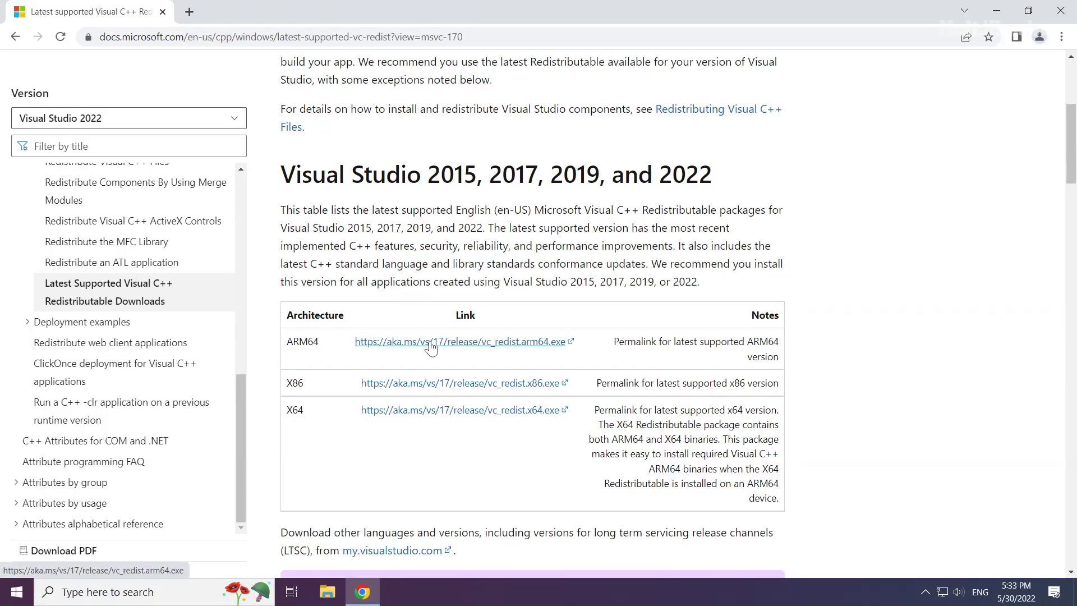
Step: Download the ARM64, X86 and X64 vc_redist installers
{"action": "left_click", "coordinate": [430, 344]}
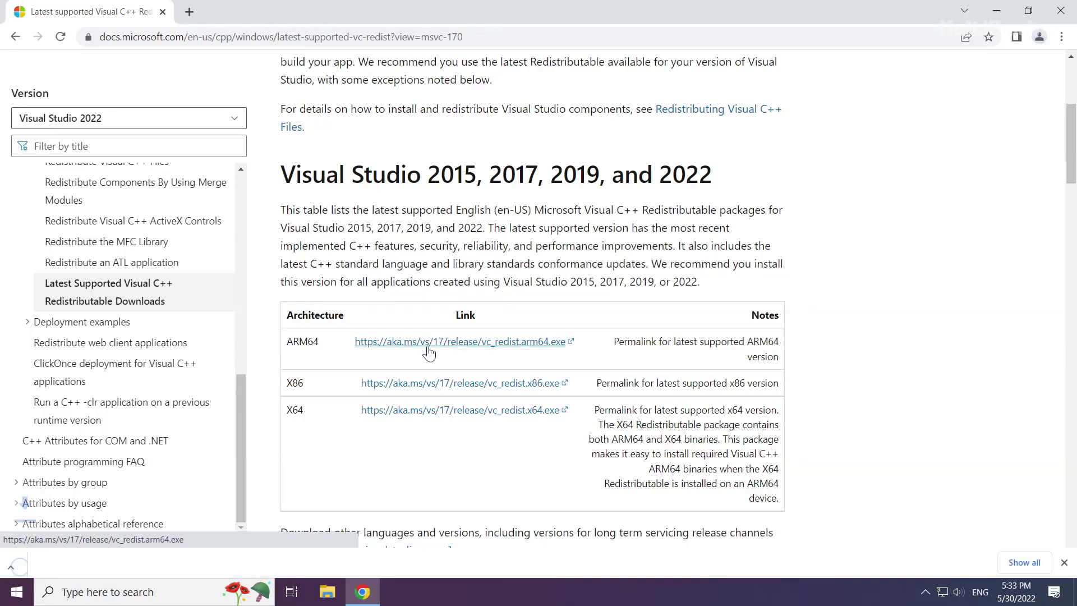
{"action": "left_click", "coordinate": [431, 384]}
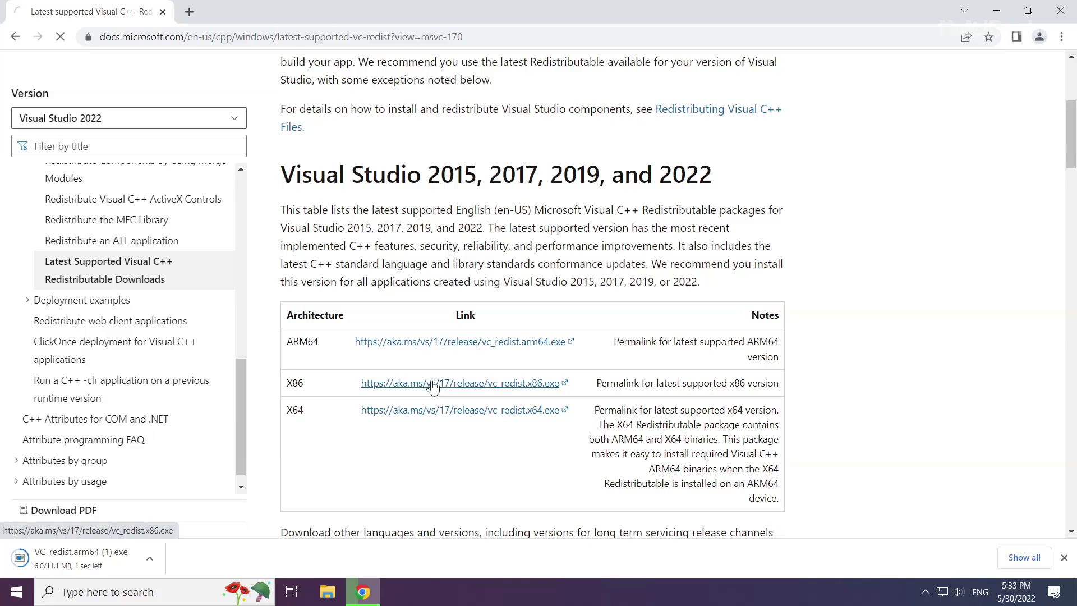
{"action": "left_click", "coordinate": [421, 410]}
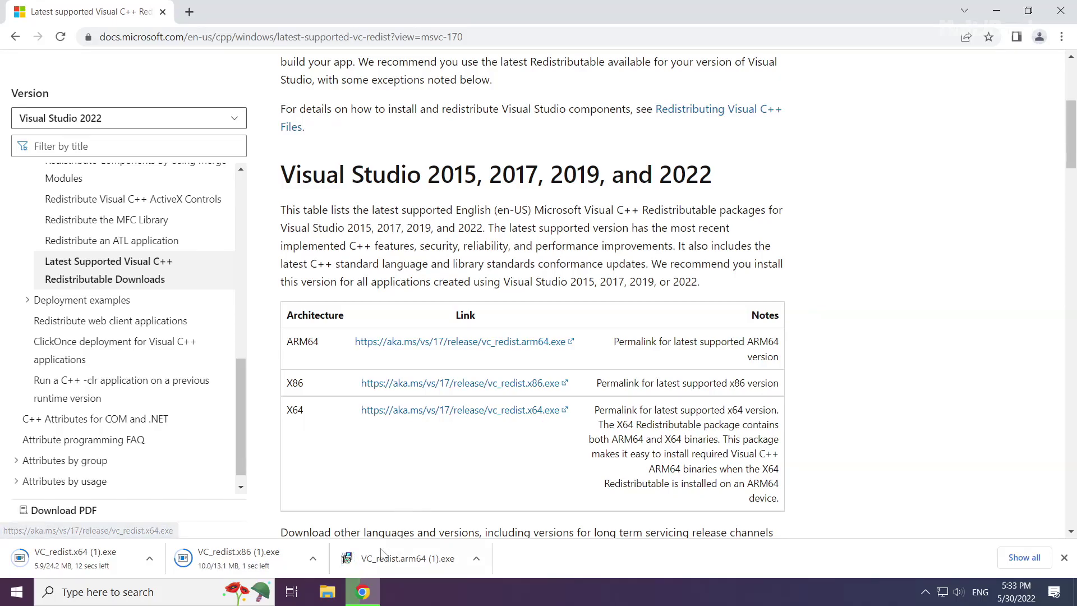
Step: Run the ARM64 redistributable installer, agree to its license, and start installing
{"action": "left_click", "coordinate": [415, 556]}
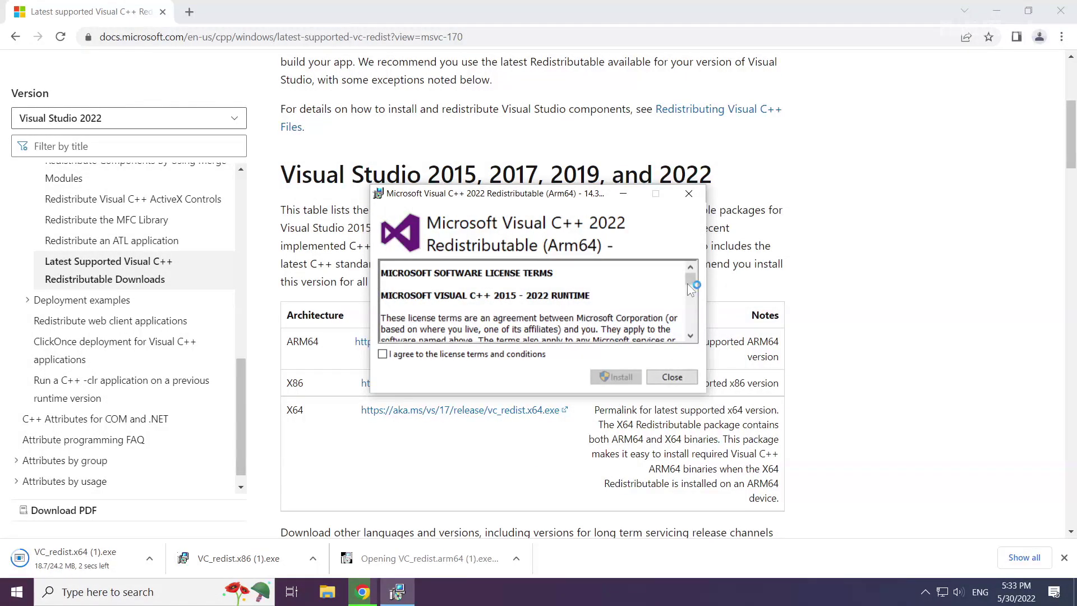
{"action": "left_click_drag", "start_coordinate": [690, 280], "coordinate": [690, 328]}
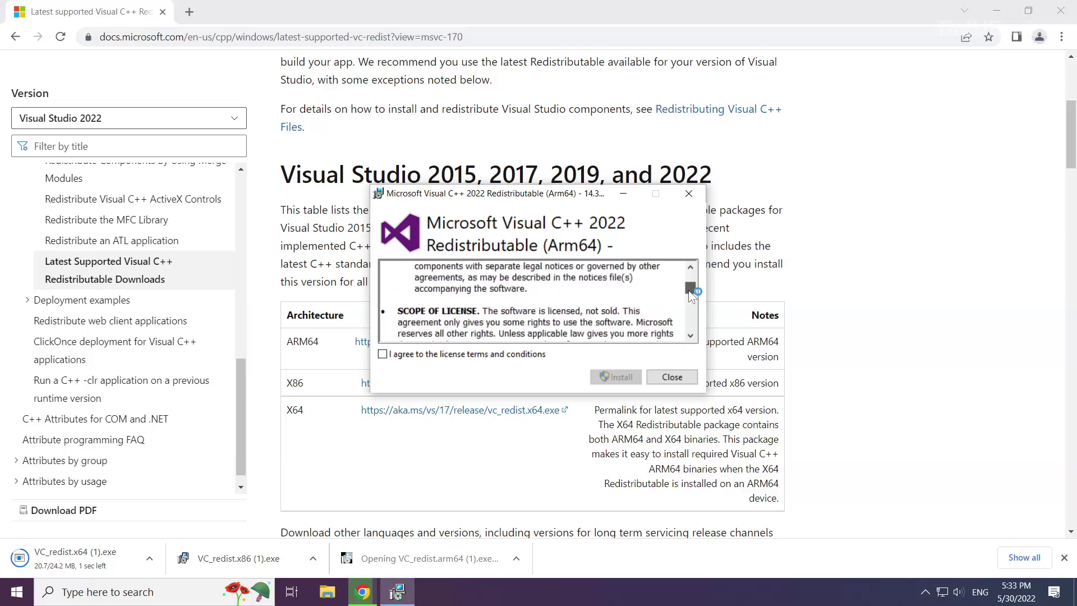
{"action": "left_click", "coordinate": [384, 355]}
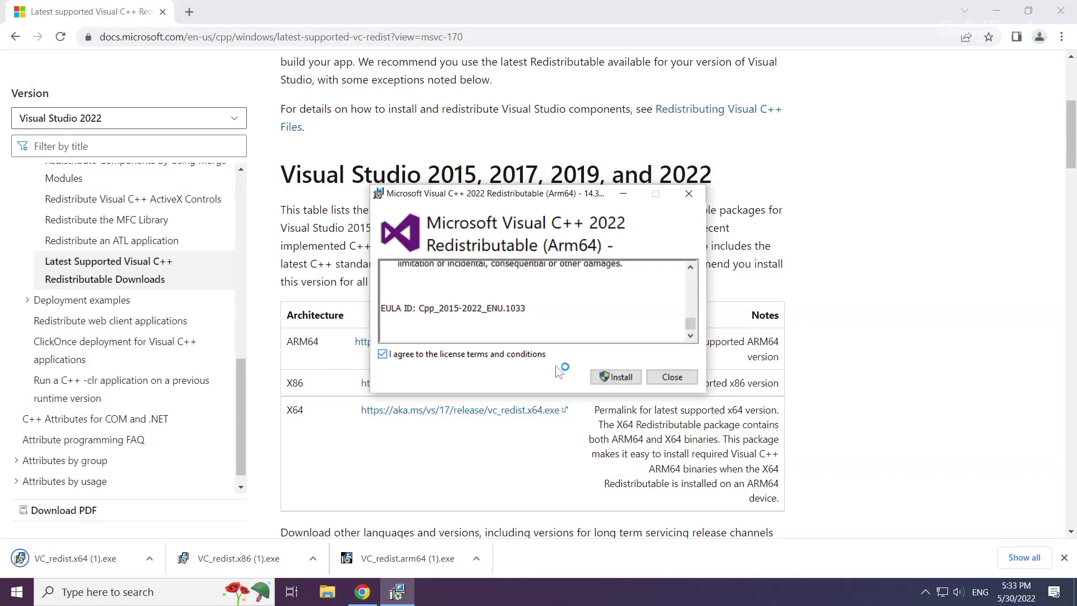
{"action": "left_click", "coordinate": [614, 377]}
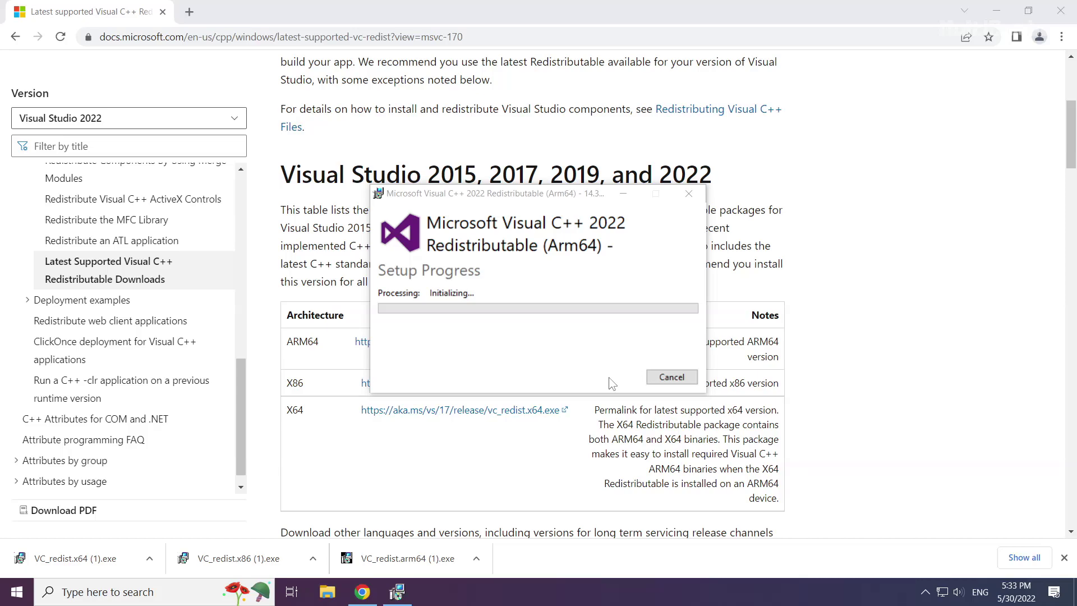
Step: Run the x86 VC_redist installer, agree to its license terms, and install it
{"action": "left_click", "coordinate": [243, 557]}
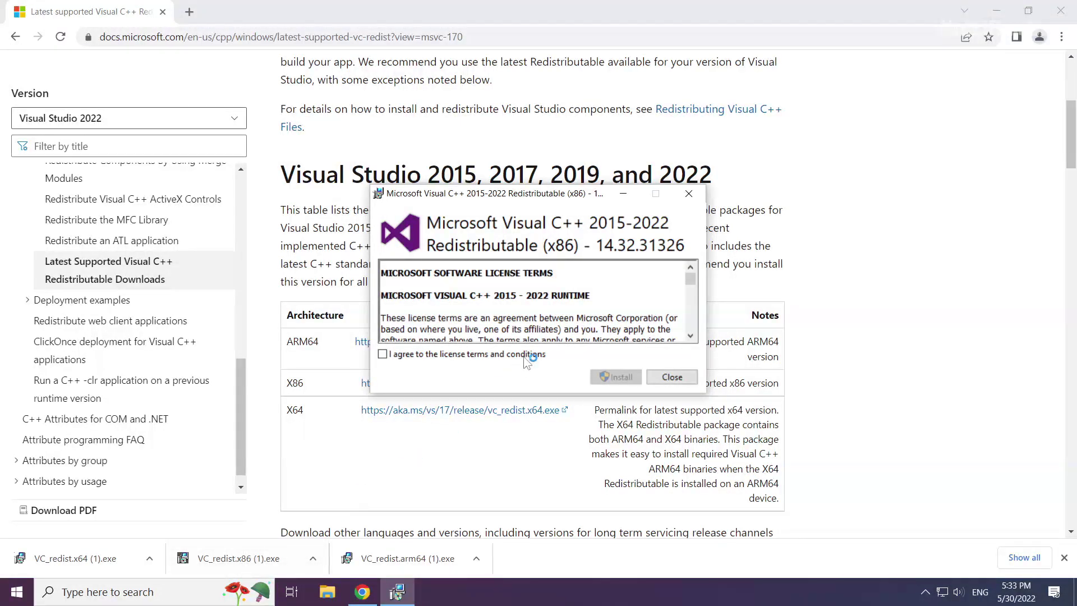
{"action": "left_click_drag", "start_coordinate": [689, 307], "coordinate": [689, 332]}
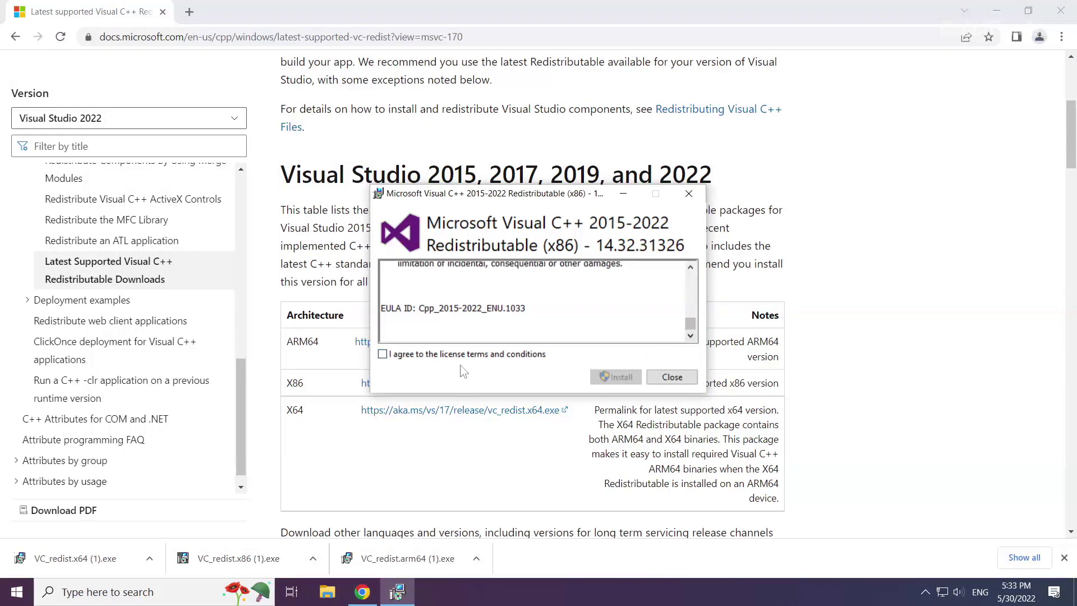
{"action": "left_click", "coordinate": [383, 354]}
{"action": "left_click", "coordinate": [619, 379]}
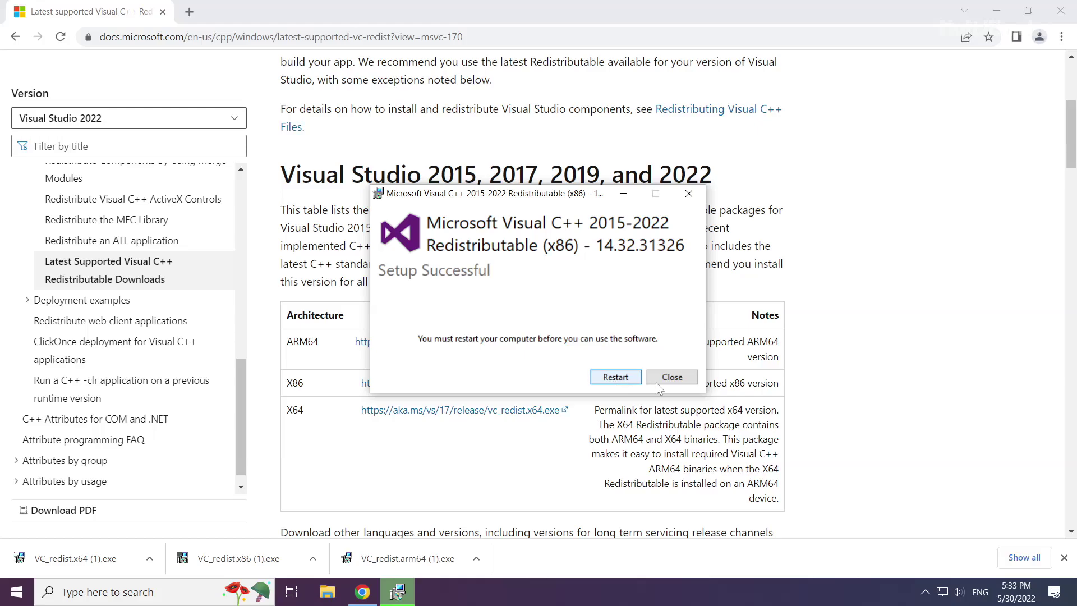
Step: Dismiss the x86 success notice, then install the x64 VC_redist with accepted license terms and close it
{"action": "left_click", "coordinate": [676, 378]}
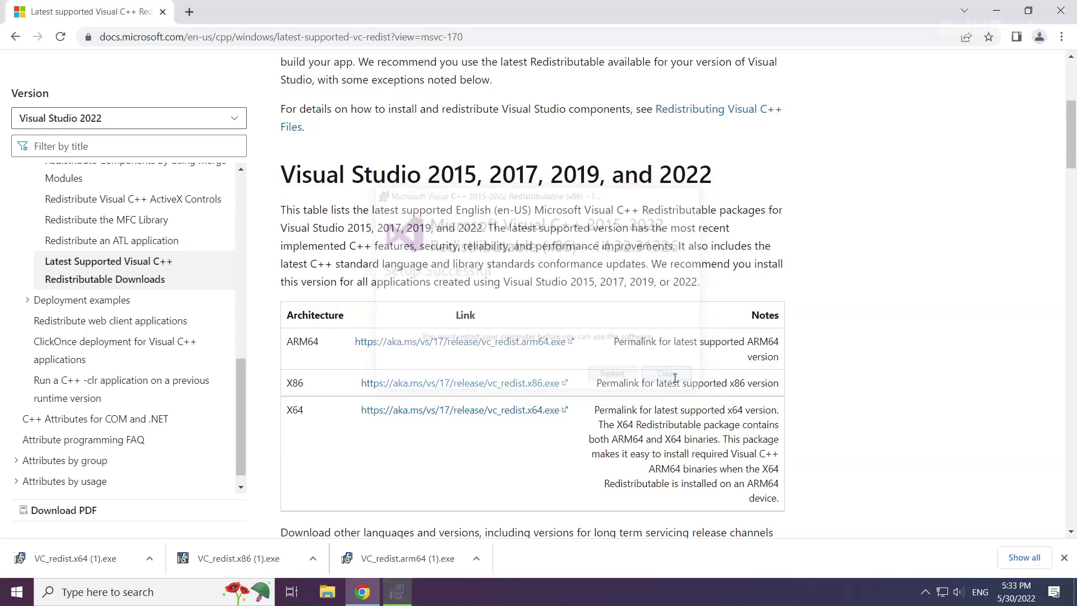
{"action": "left_click", "coordinate": [75, 559]}
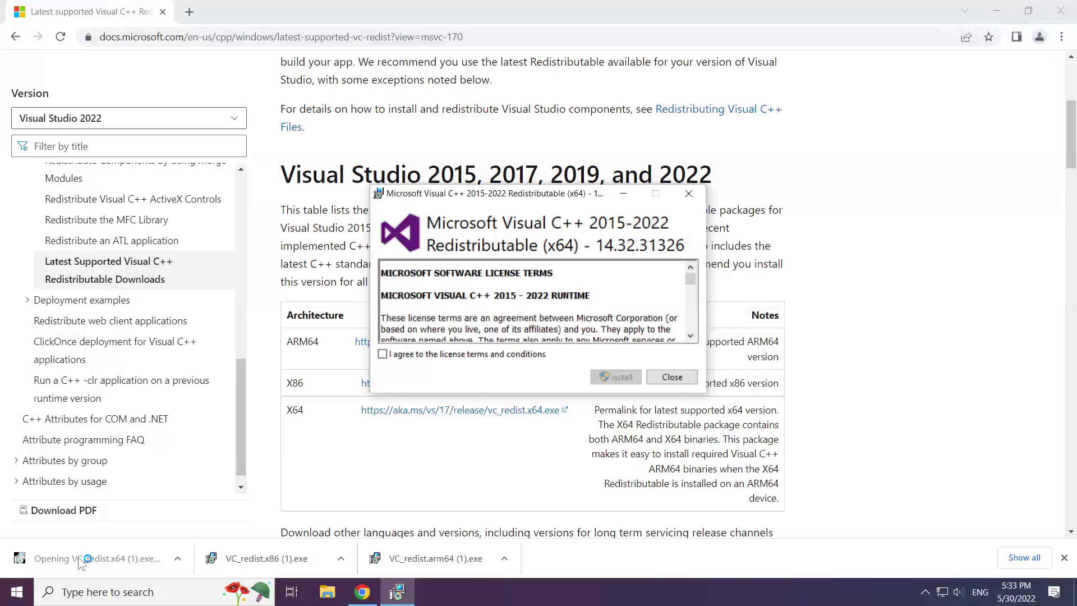
{"action": "left_click_drag", "start_coordinate": [690, 277], "coordinate": [689, 326]}
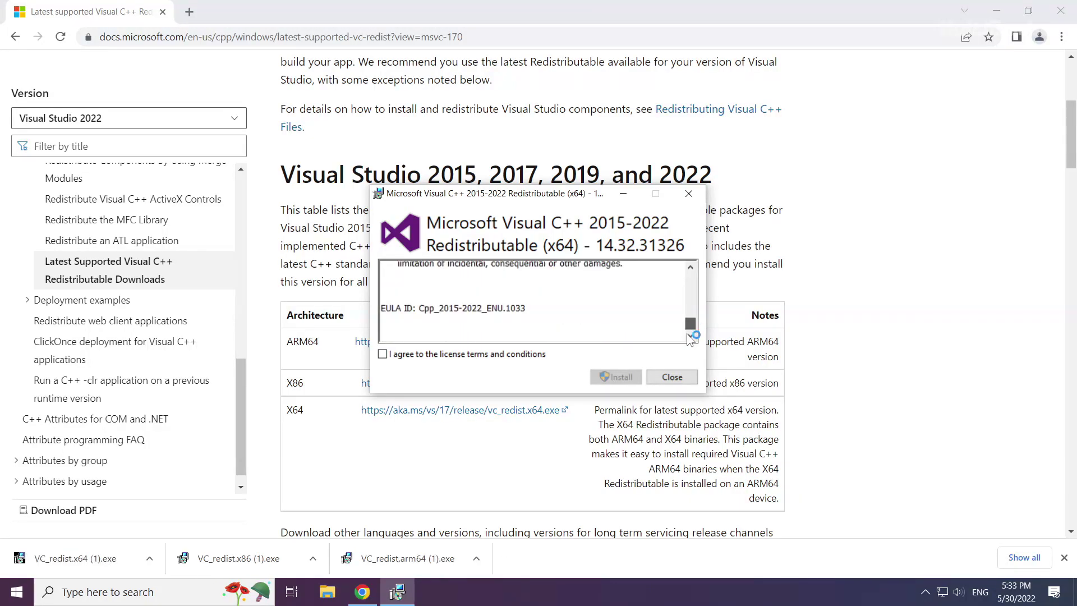
{"action": "left_click", "coordinate": [383, 354]}
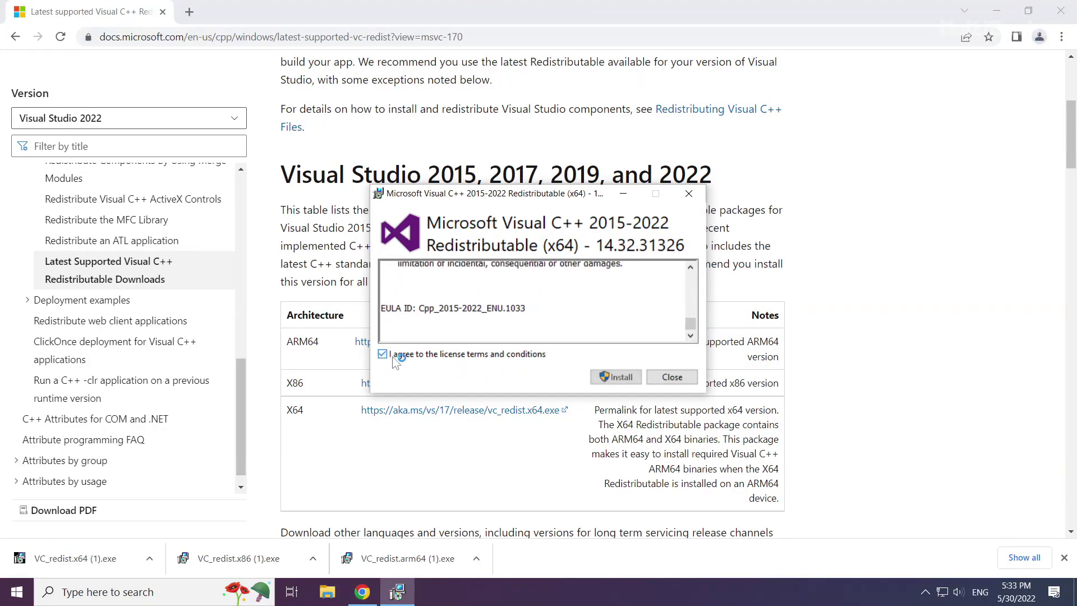
{"action": "left_click", "coordinate": [619, 379]}
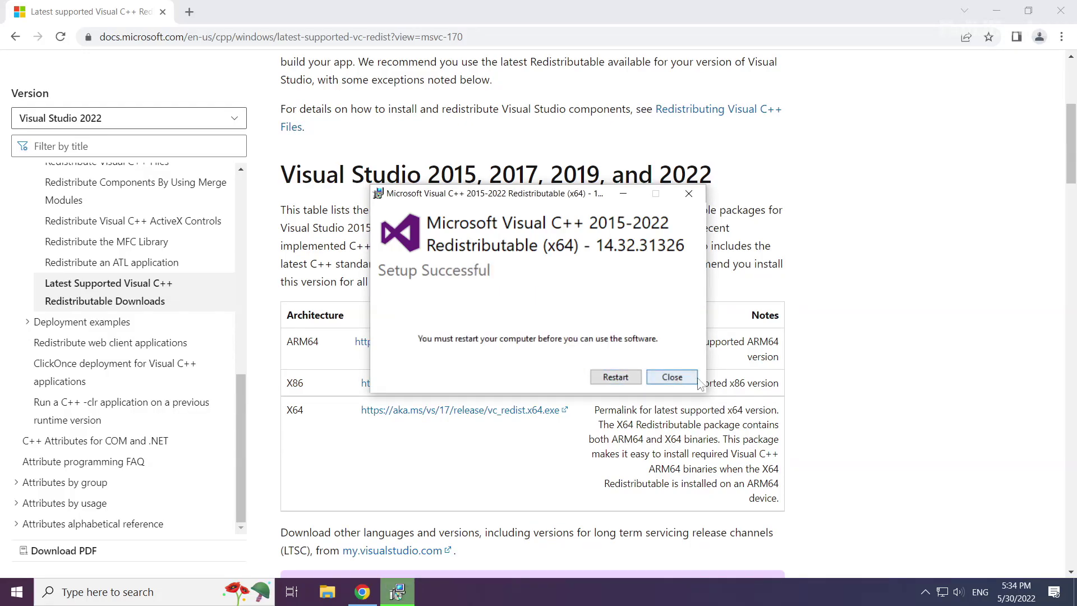
{"action": "left_click", "coordinate": [673, 378]}
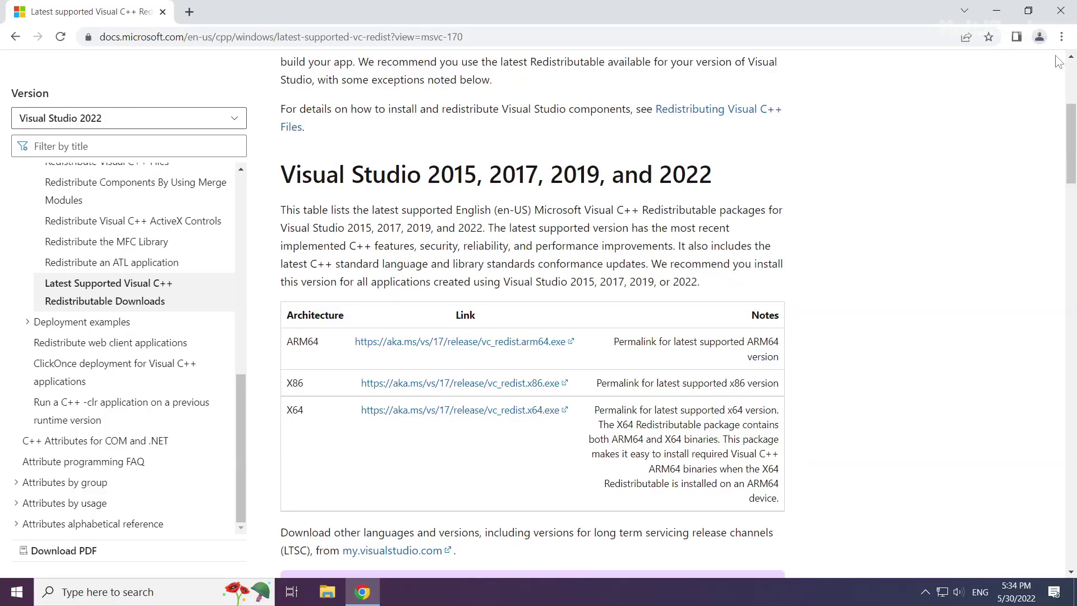
Step: Close Chrome and launch Task Manager from the Start button's right-click menu
{"action": "left_click", "coordinate": [1061, 16]}
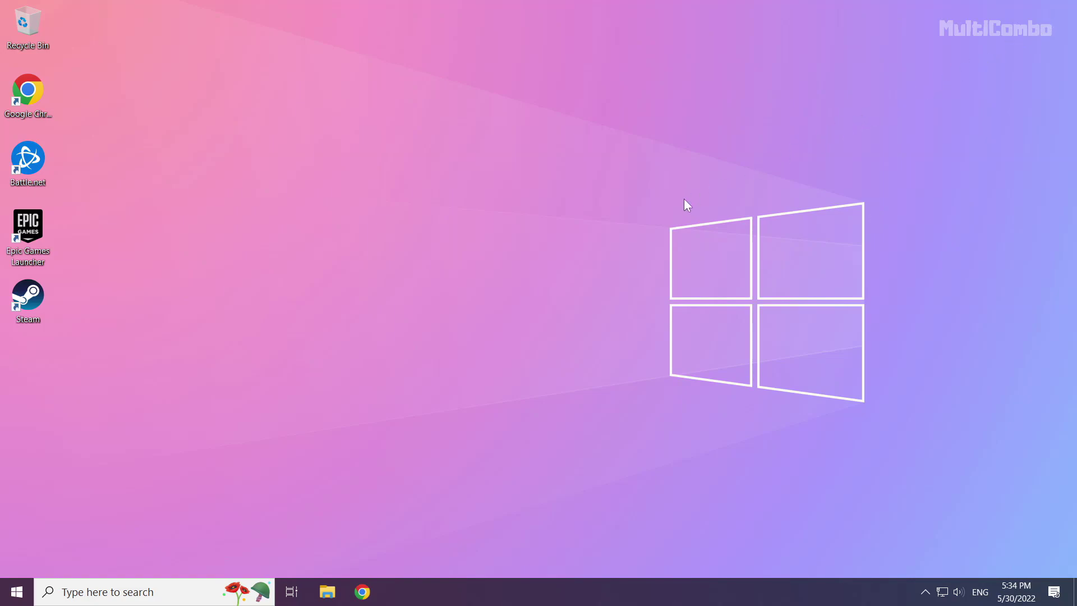
{"action": "right_click", "coordinate": [18, 596]}
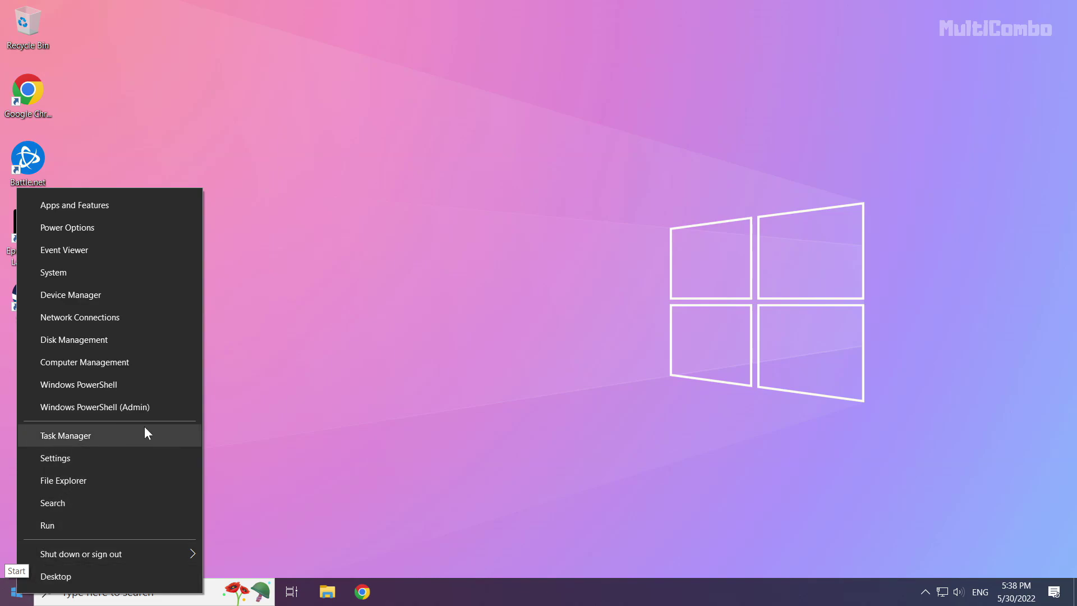
{"action": "left_click", "coordinate": [98, 436]}
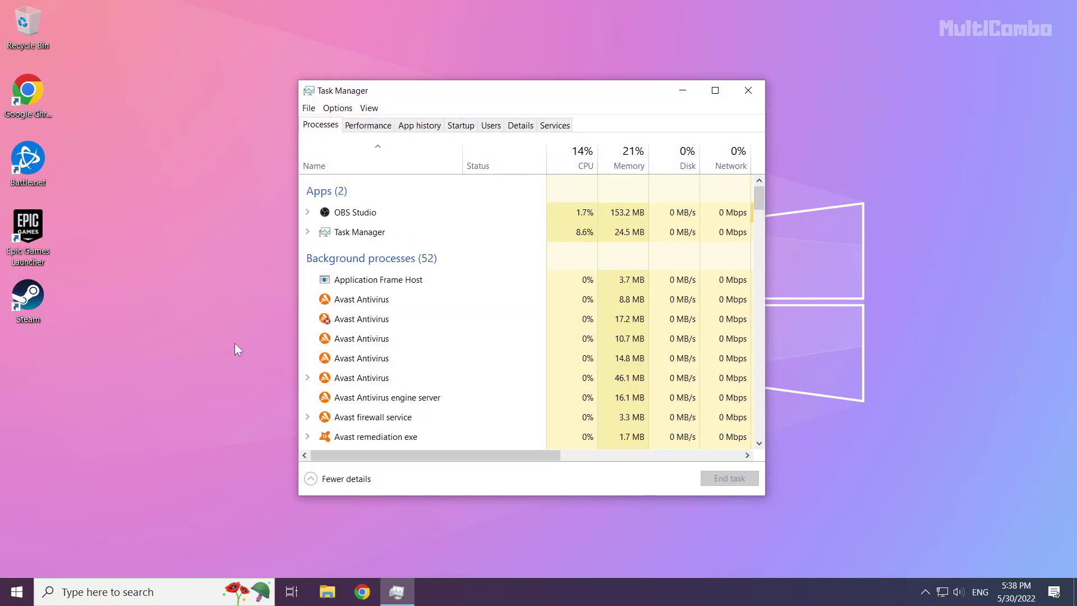
Step: On the Startup tab, disable Microsoft Edge and Java Update Scheduler
{"action": "left_click", "coordinate": [463, 129]}
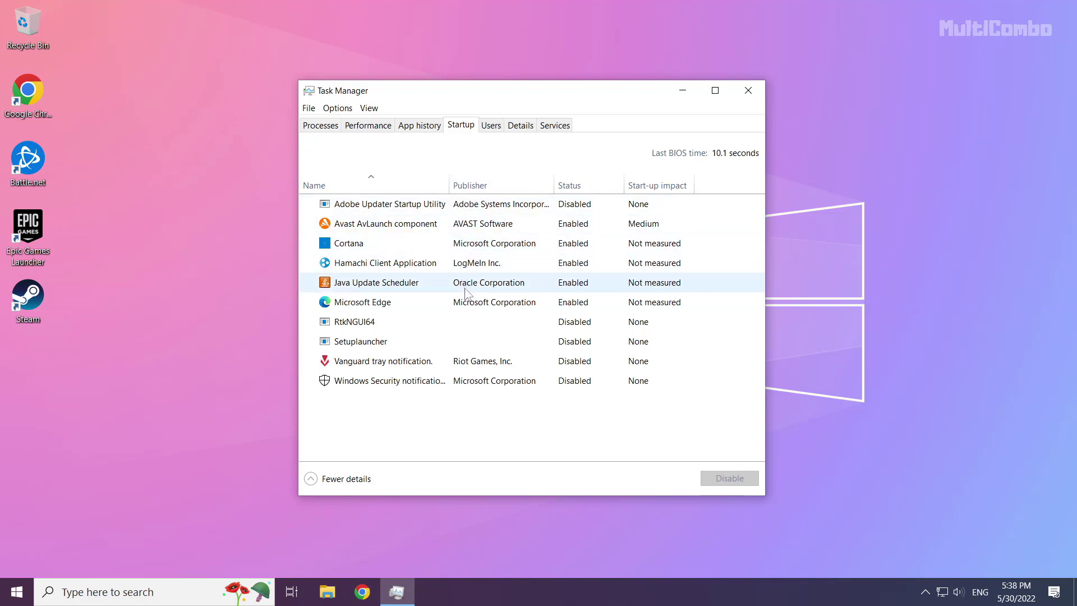
{"action": "left_click", "coordinate": [409, 301]}
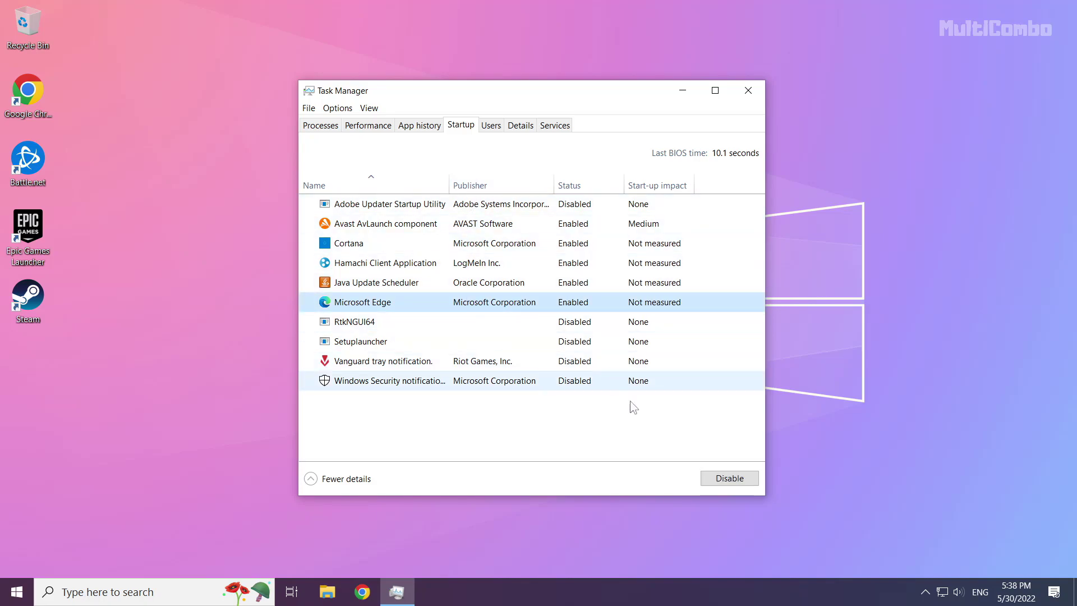
{"action": "left_click", "coordinate": [722, 479]}
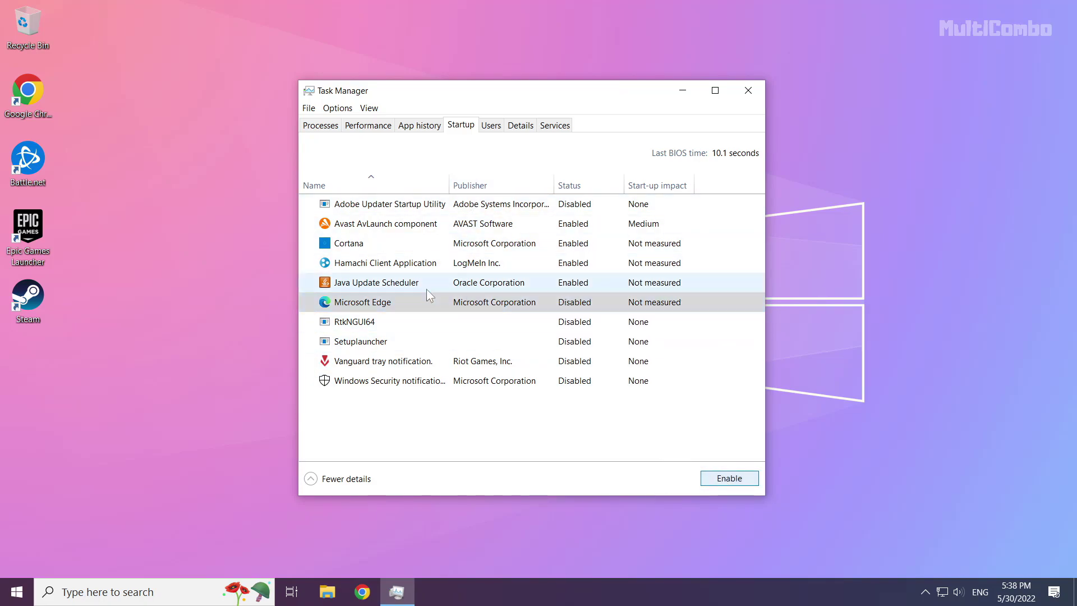
{"action": "left_click", "coordinate": [429, 286]}
{"action": "left_click", "coordinate": [728, 478]}
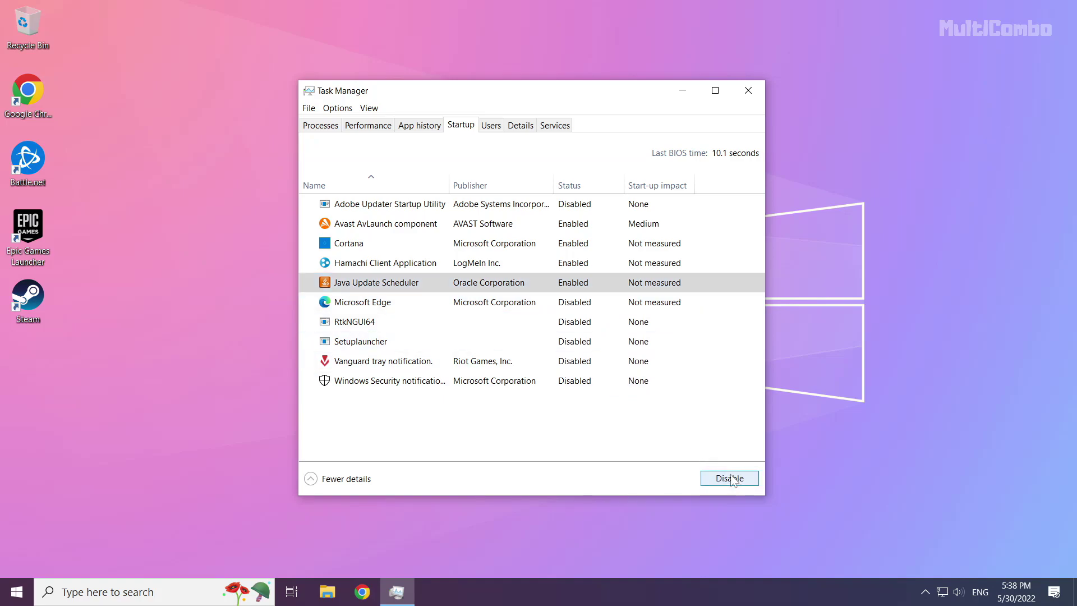
Step: Disable Hamachi Client Application and Cortana at startup, then close Task Manager
{"action": "left_click", "coordinate": [461, 263]}
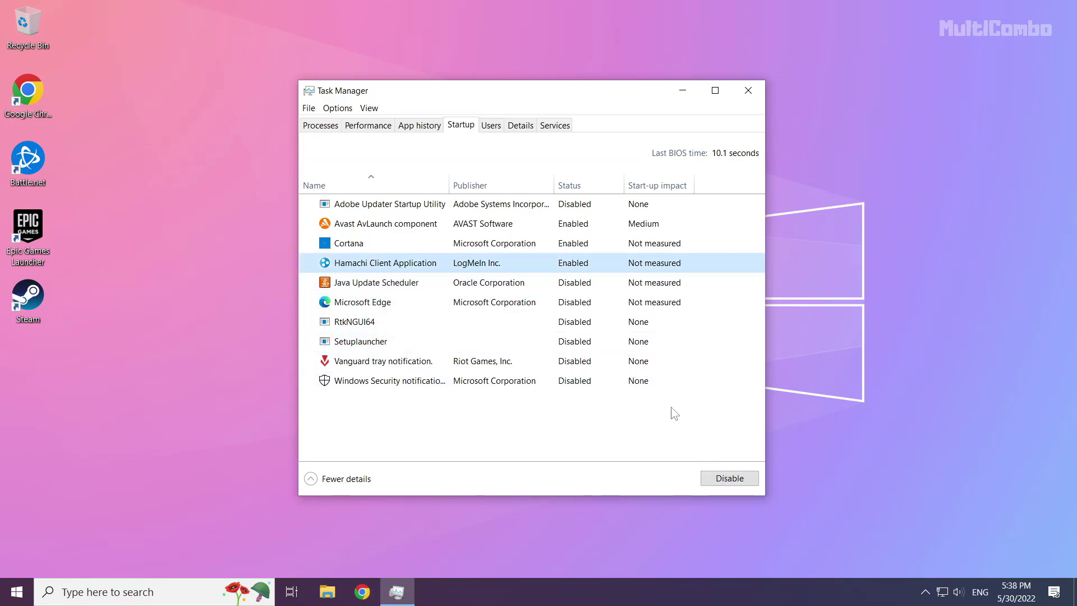
{"action": "left_click", "coordinate": [744, 481]}
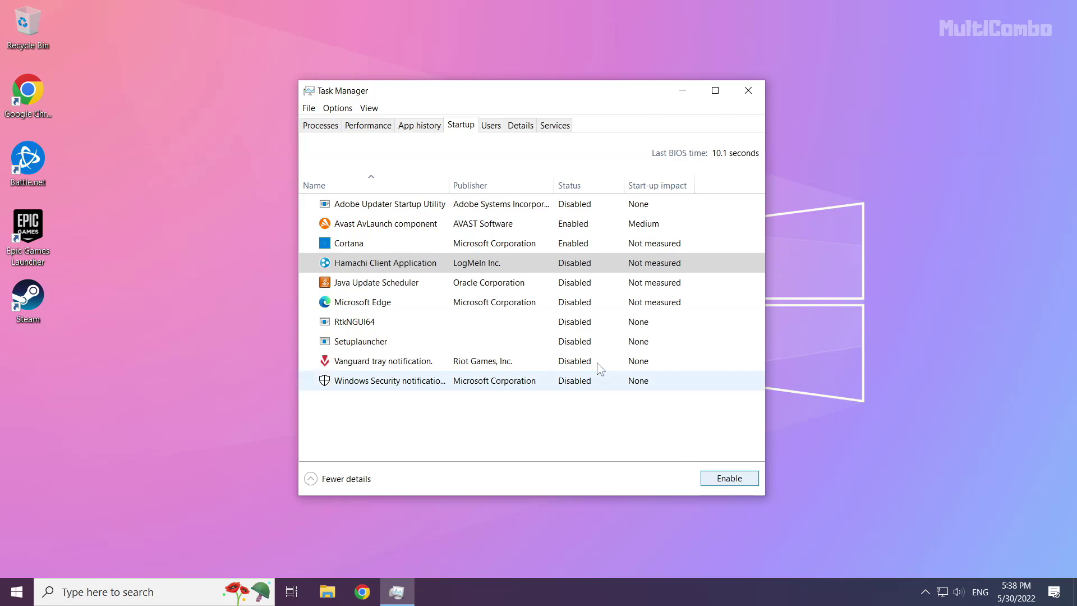
{"action": "left_click", "coordinate": [519, 249]}
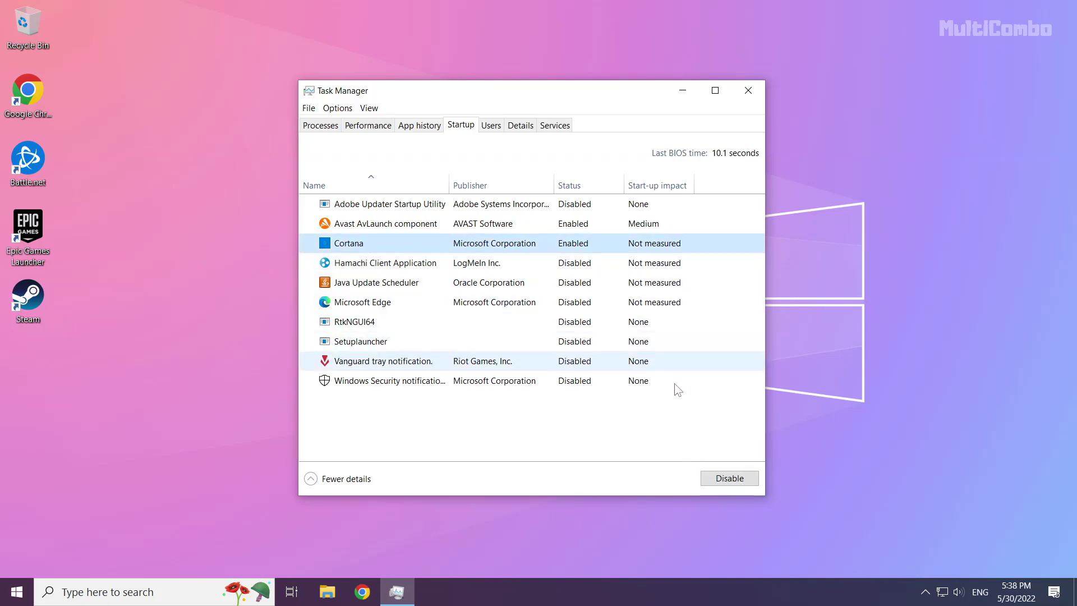
{"action": "left_click", "coordinate": [730, 481]}
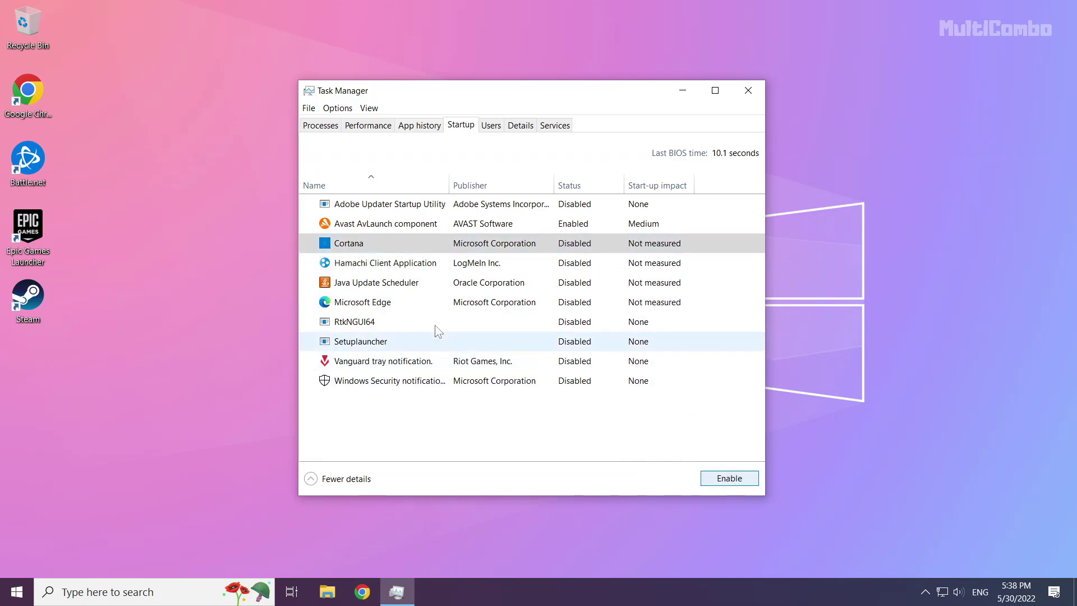
{"action": "left_click", "coordinate": [747, 91]}
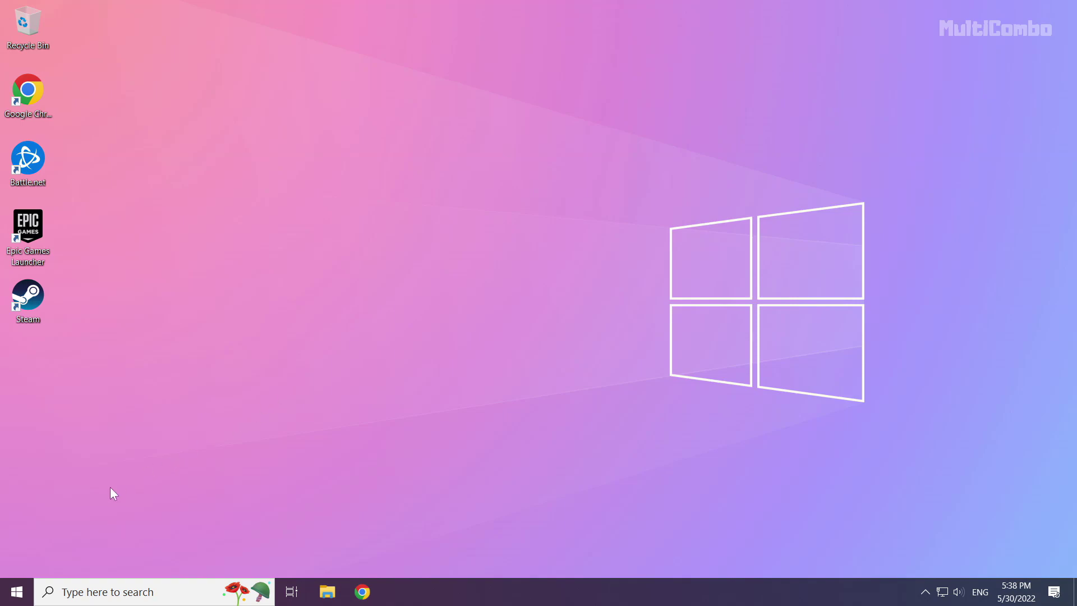
Step: Show the Start menu's Sleep, Shut down and Restart power options
{"action": "left_click", "coordinate": [17, 591]}
{"action": "left_click", "coordinate": [17, 560]}
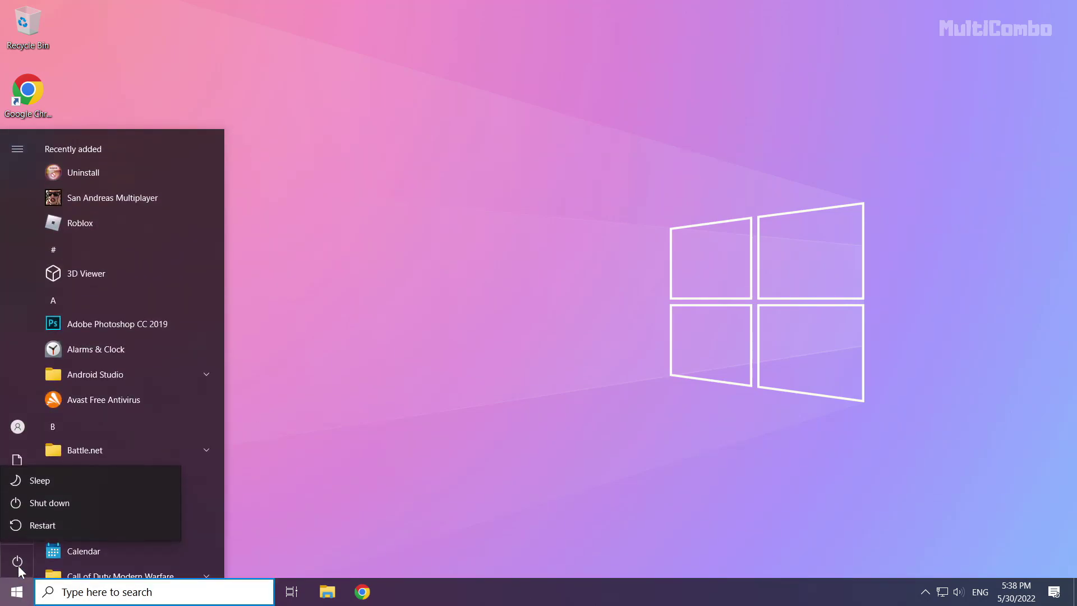